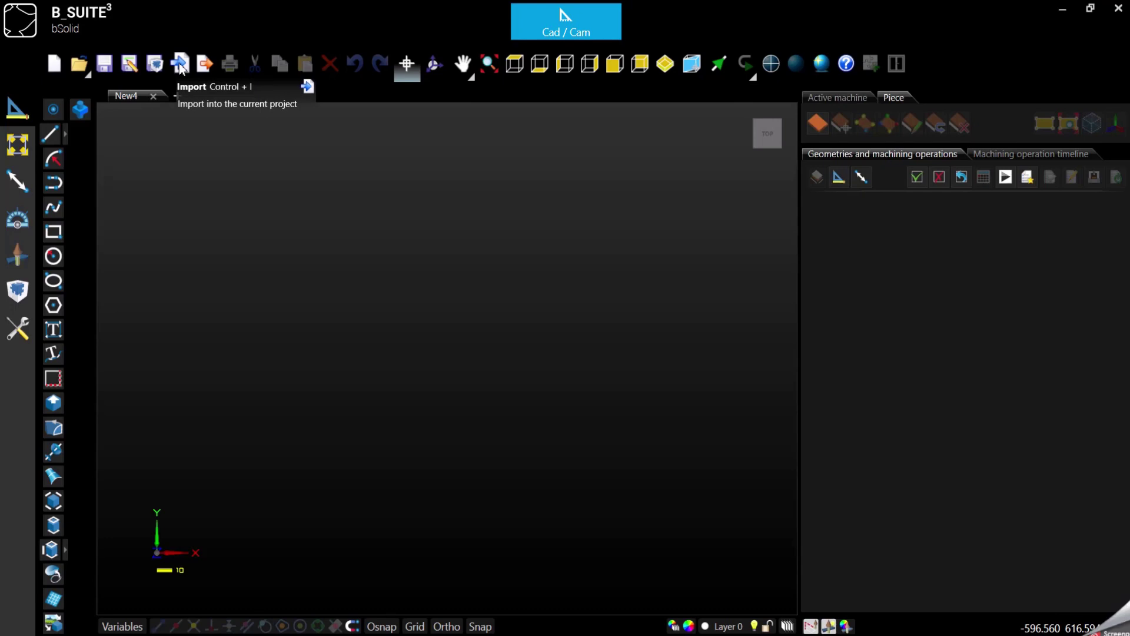
- Import the drawing SIDE_T_K_1.dxf from the IMPORT folder into the current project
left_click(180, 65)
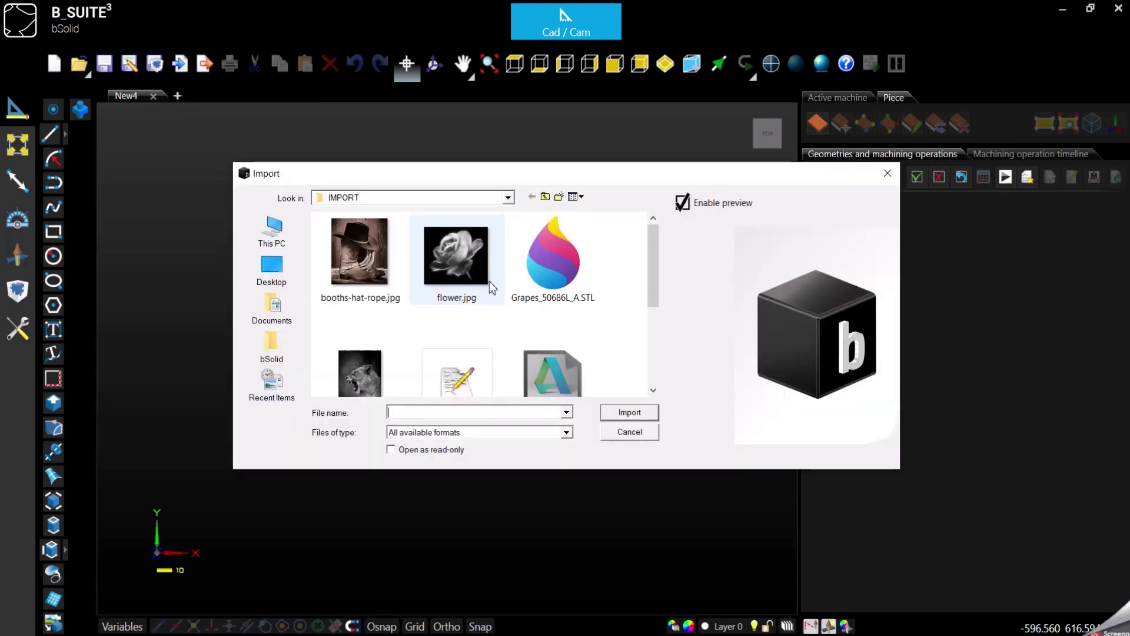
scroll(488, 285, "down", 1)
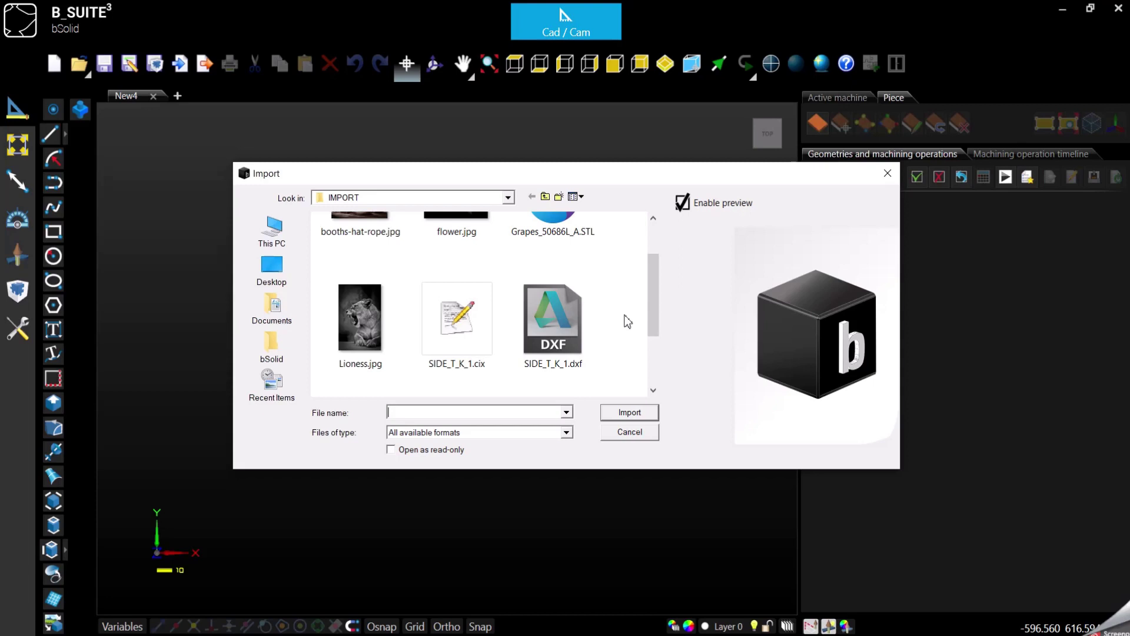
left_click(552, 327)
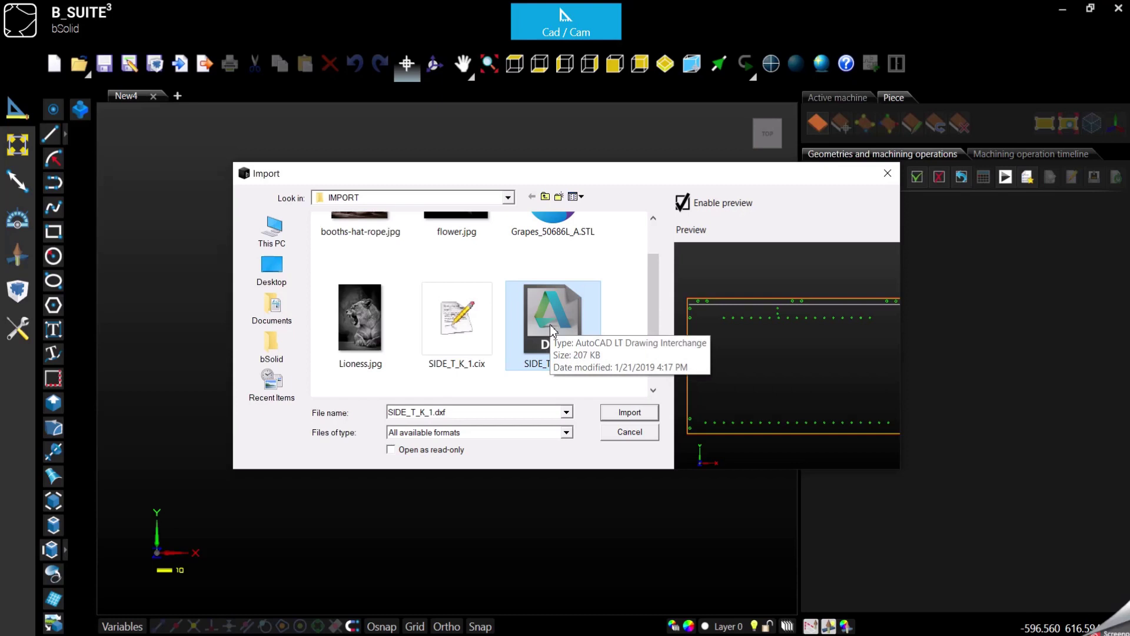
double_click(553, 329)
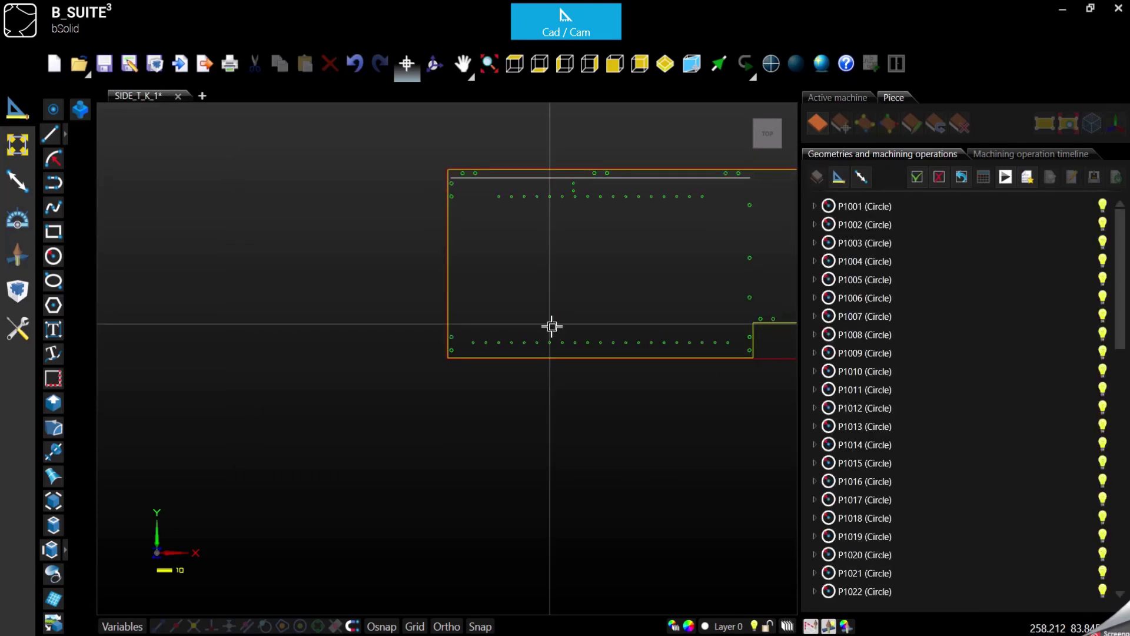
- Create a piece from the finished geometry using all of the imported panel geometry
mouse_move(563, 280)
middle_mouse_down()
mouse_move(389, 346)
mouse_move(432, 349)
middle_mouse_up()
left_click(434, 64)
mouse_move(479, 342)
left_mouse_down()
mouse_move(459, 182)
mouse_move(476, 232)
left_mouse_up()
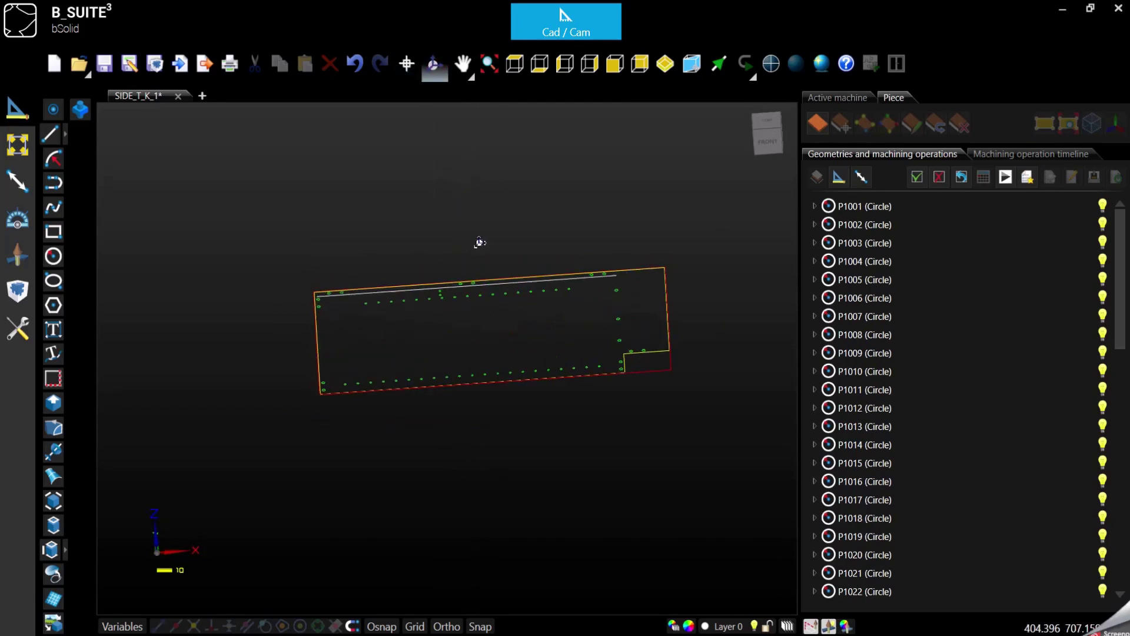
left_click(514, 63)
scroll(454, 270, "down", 1)
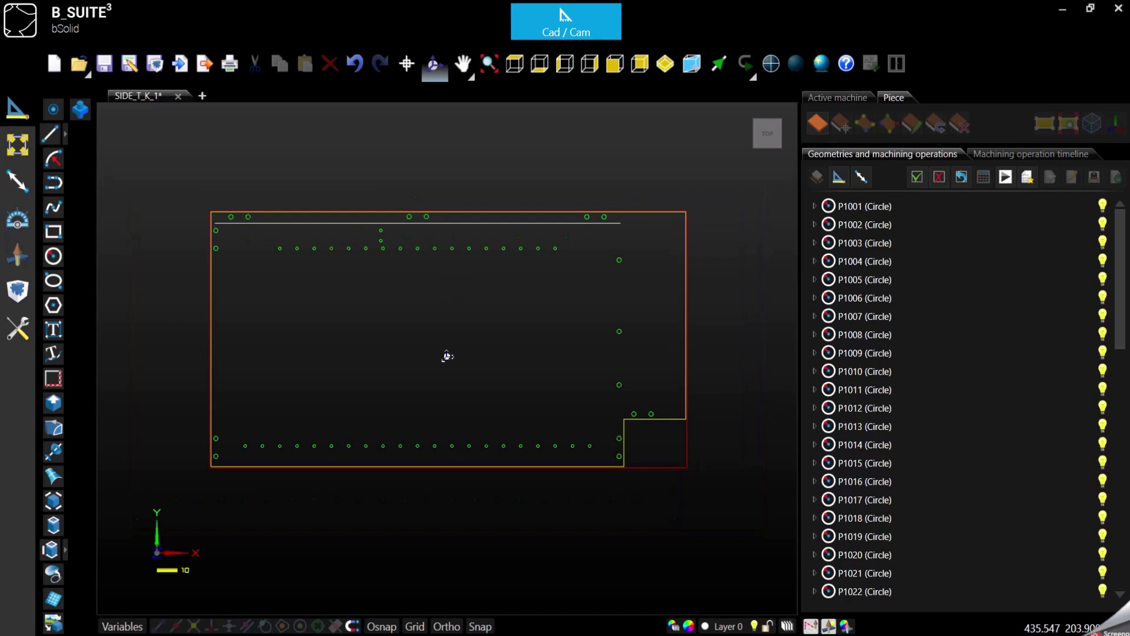
key("Escape")
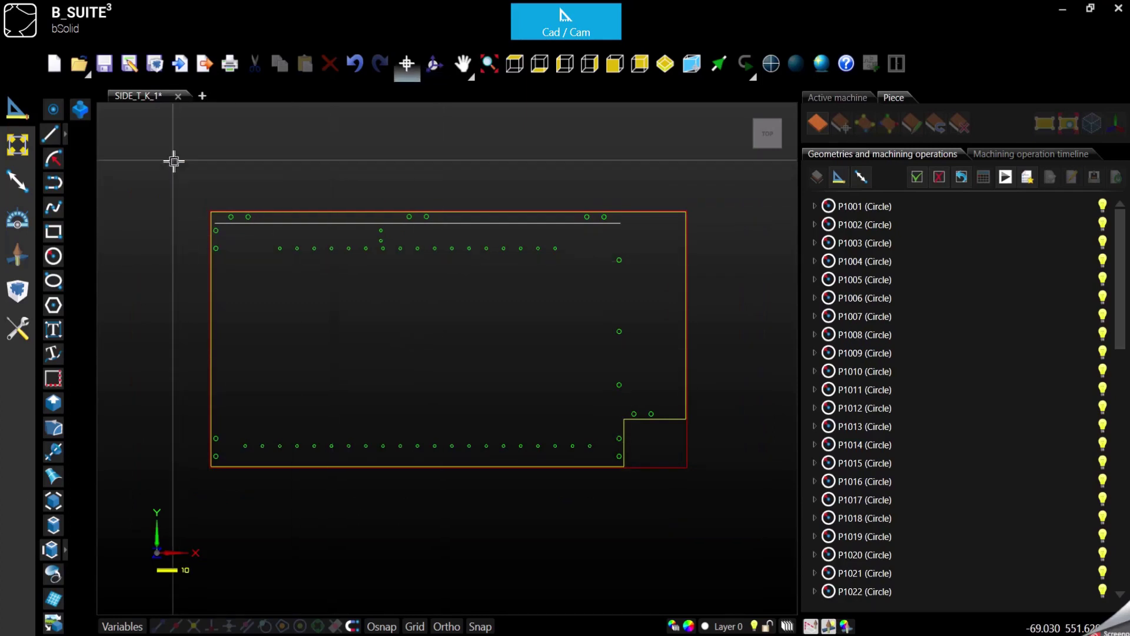
left_click_drag(169, 158, 418, 361)
key("ctrl+a")
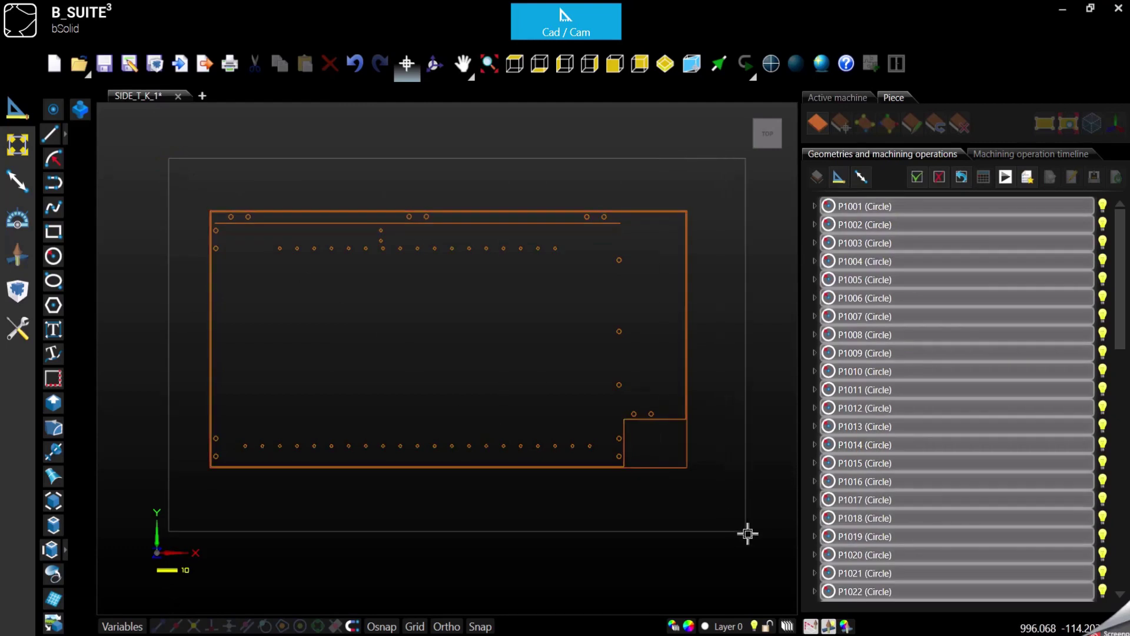
right_click(561, 360)
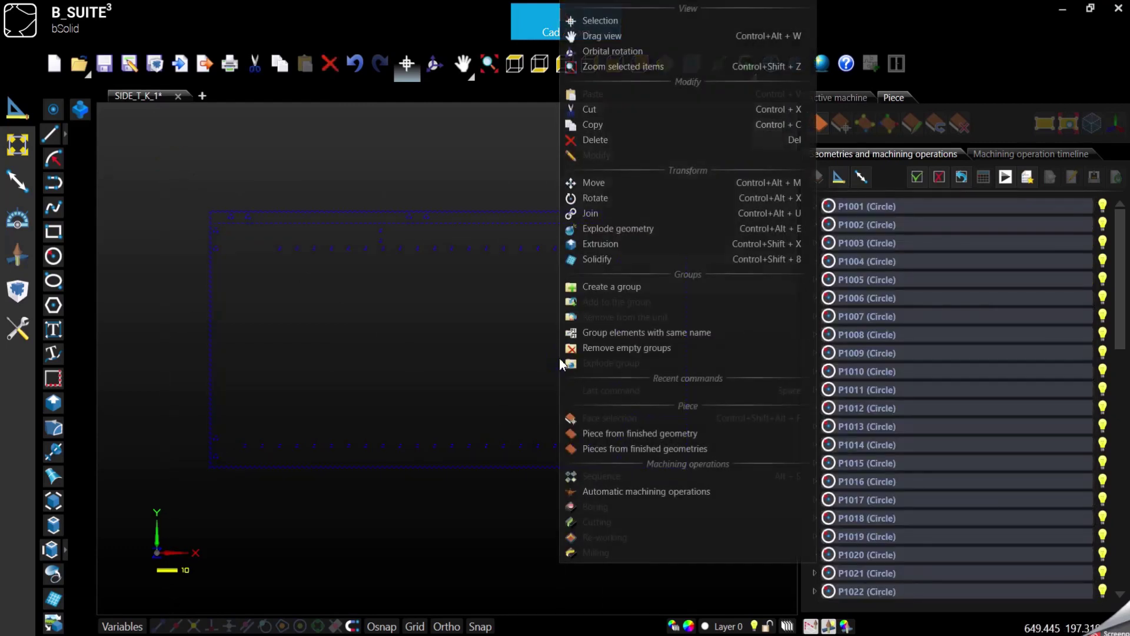
left_click(620, 439)
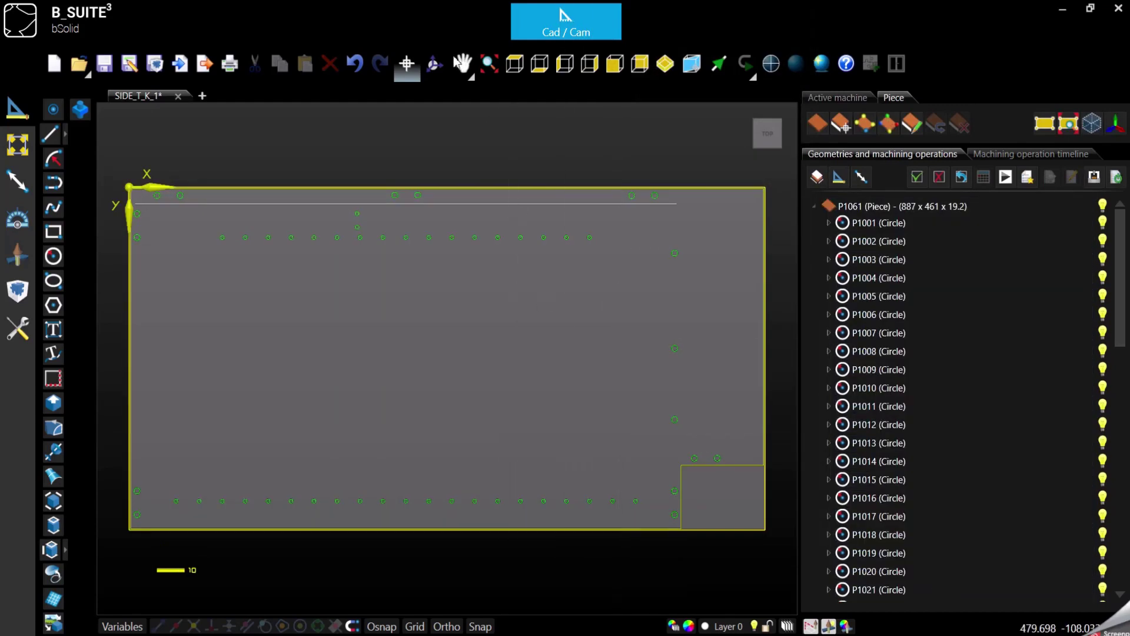
- Start a boring operation on the small circles in the two long rows and the pair above the upper row
left_click(666, 63)
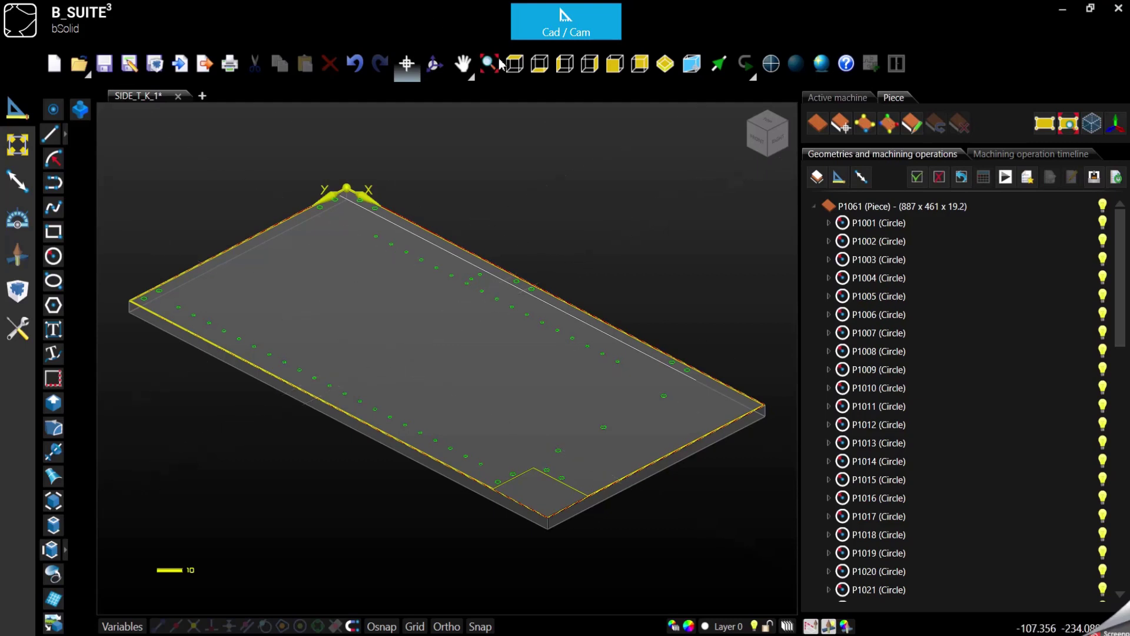
left_click(515, 66)
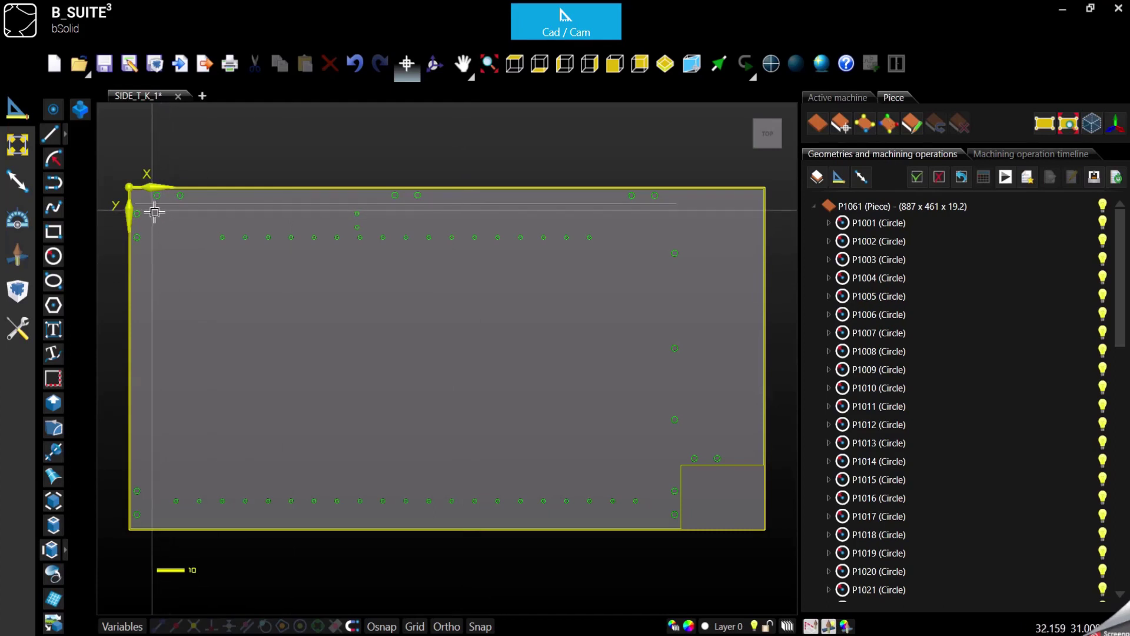
left_click_drag(153, 211, 654, 519)
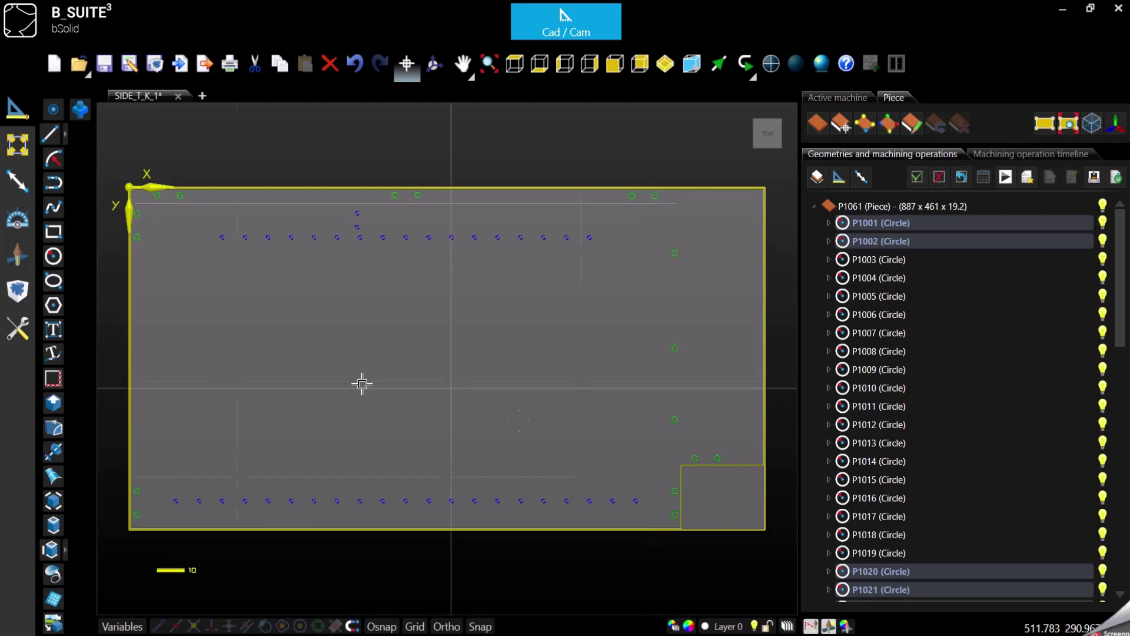
left_click(16, 259)
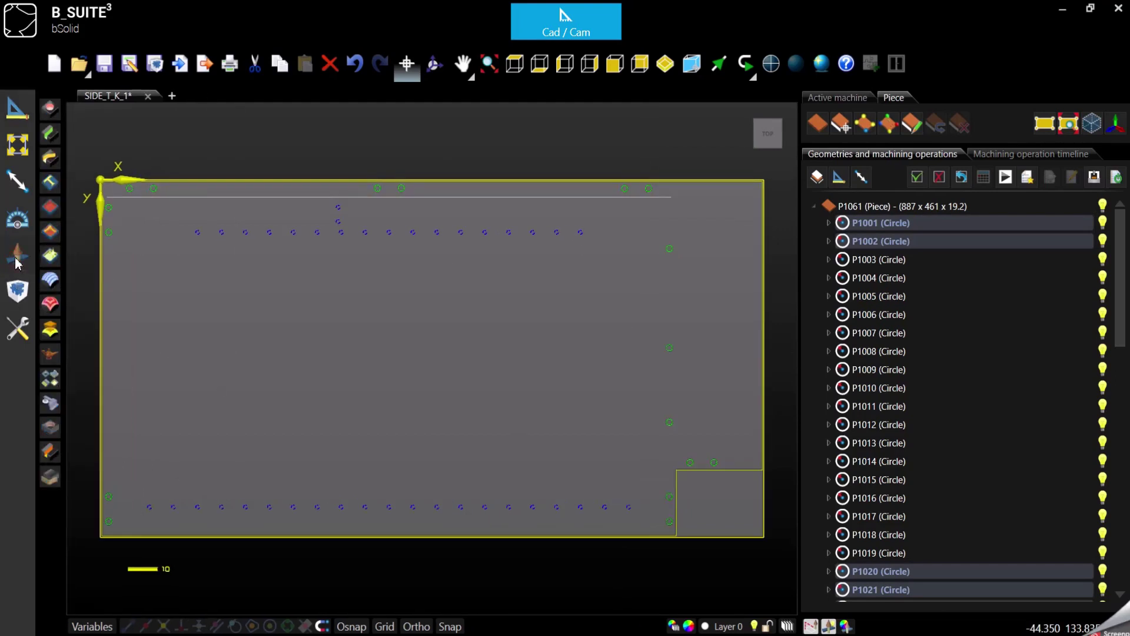
left_click(54, 110)
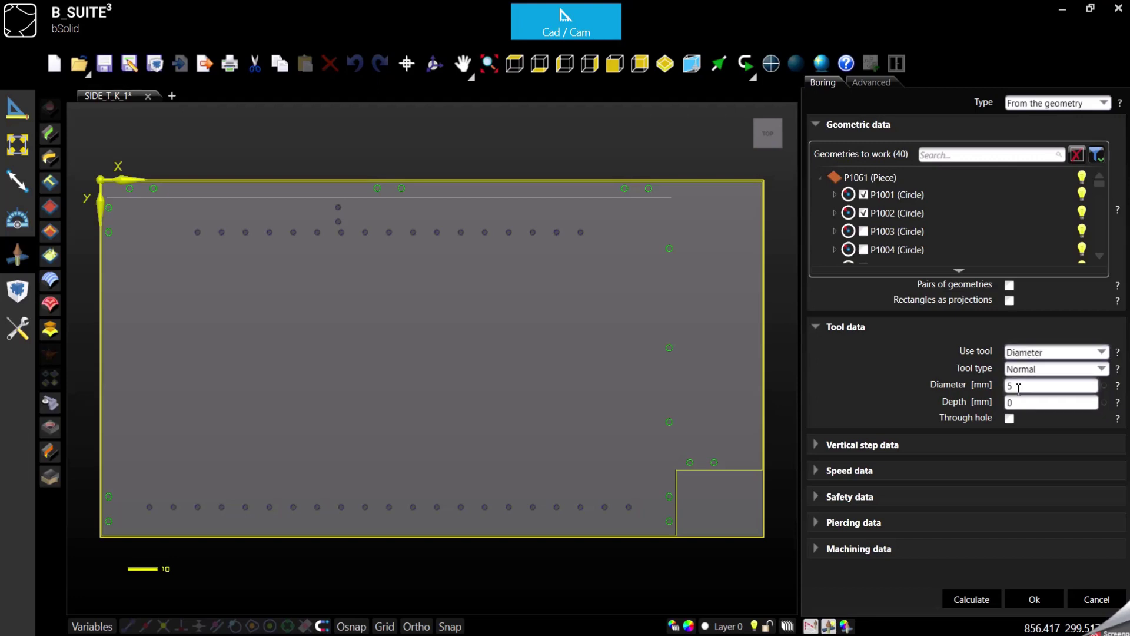
left_click(1036, 352)
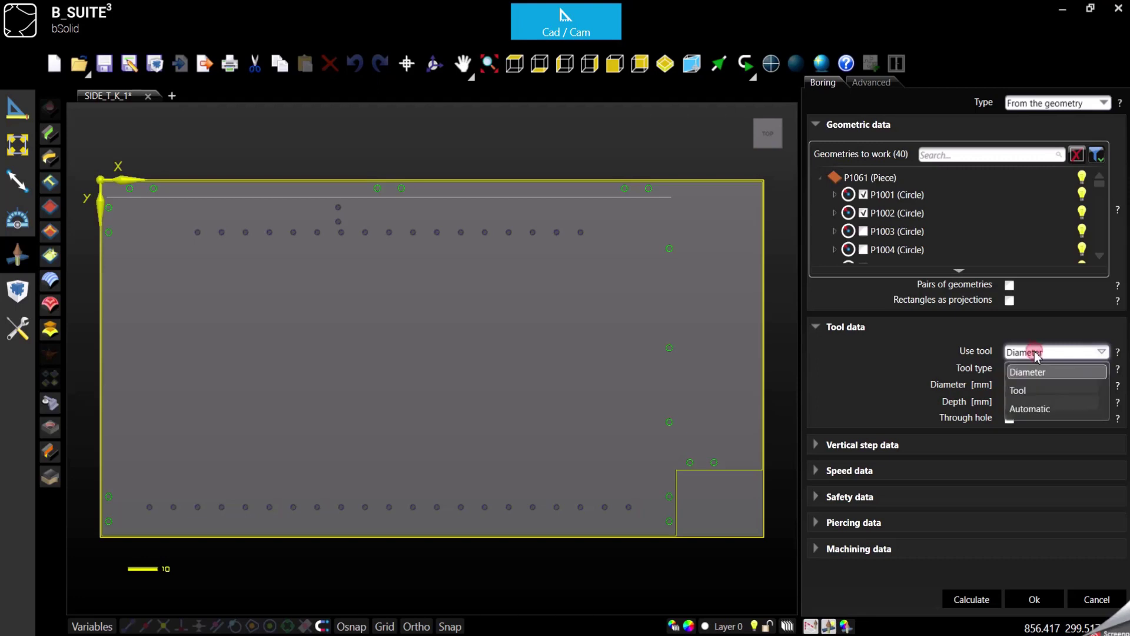
left_click(1033, 391)
left_click(941, 386)
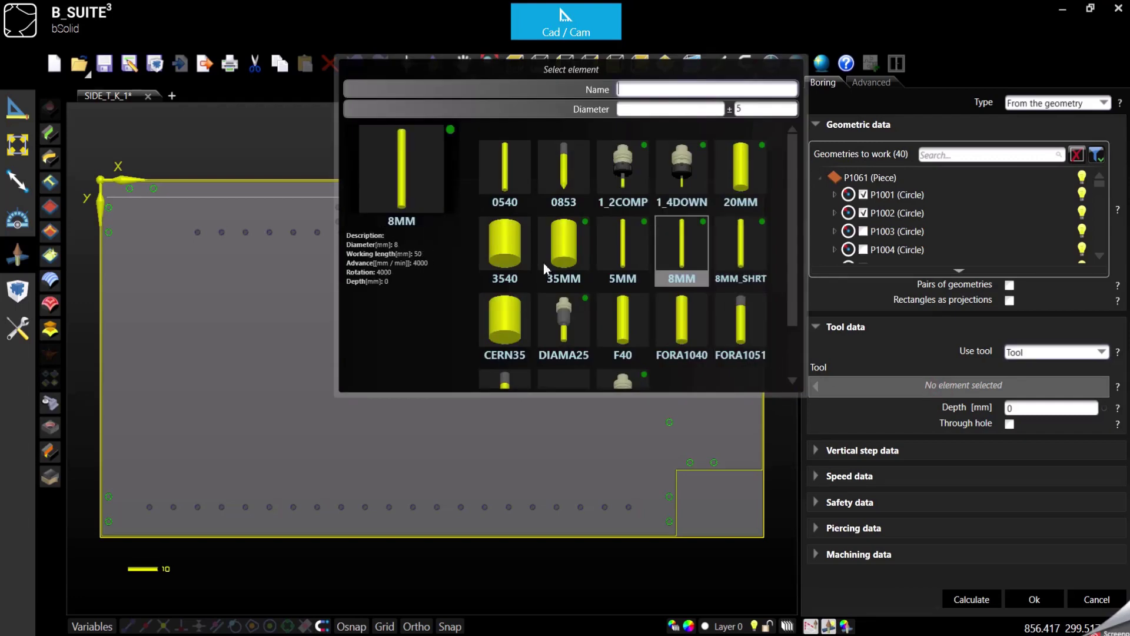
left_click(904, 352)
- Use automatic tool selection with a depth of 12 mm, and apply the boring to the selected small circles
left_click(1023, 361)
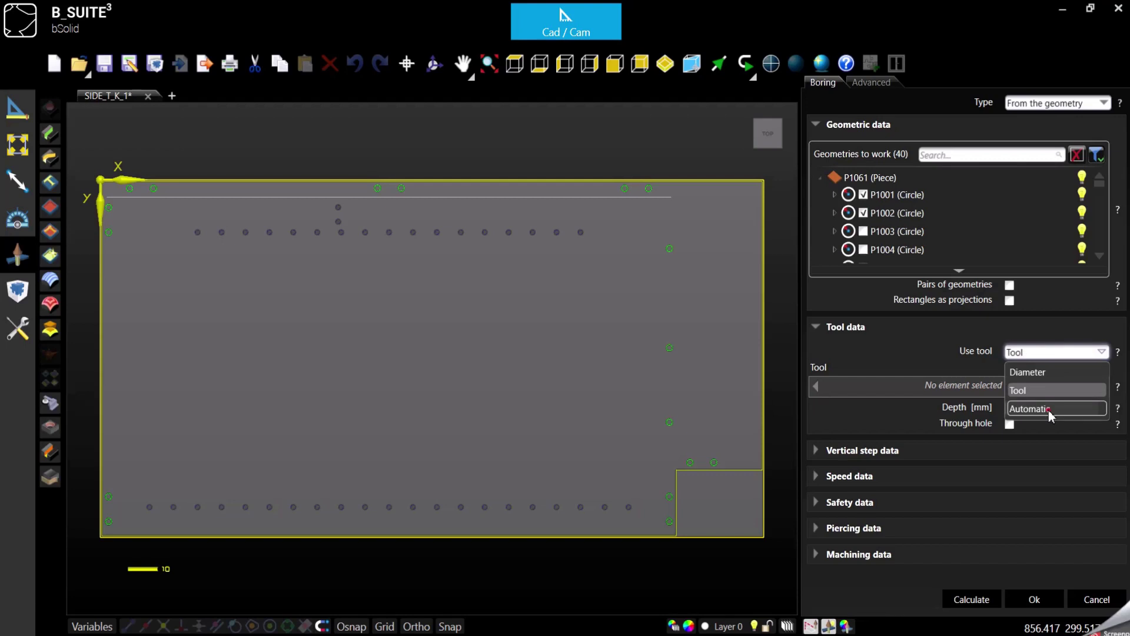
left_click(1049, 415)
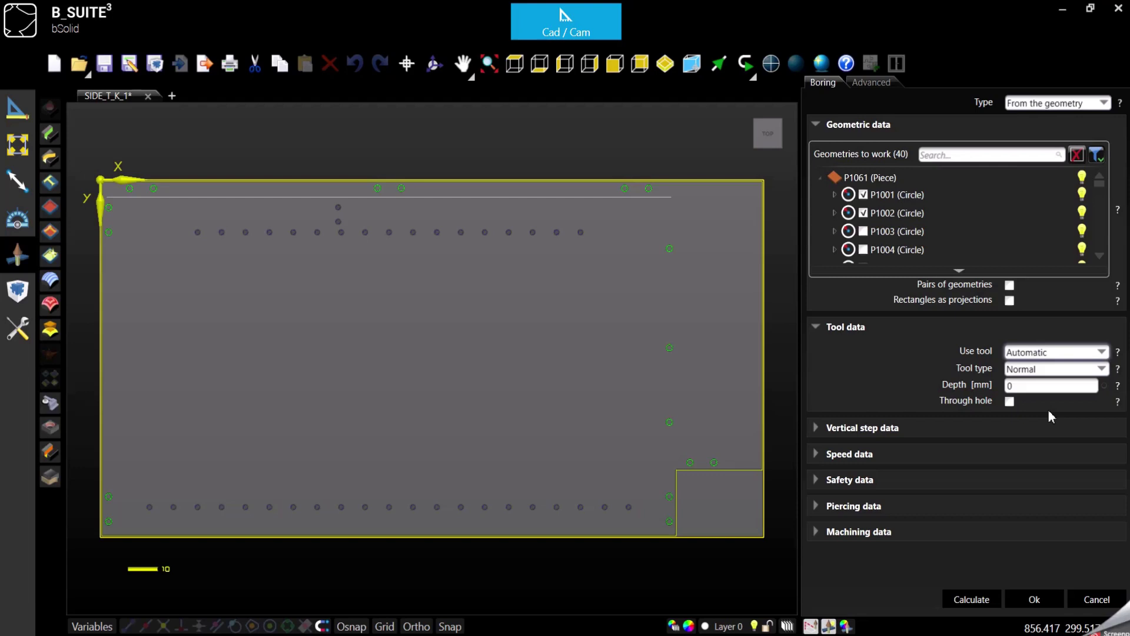
left_click(1041, 388)
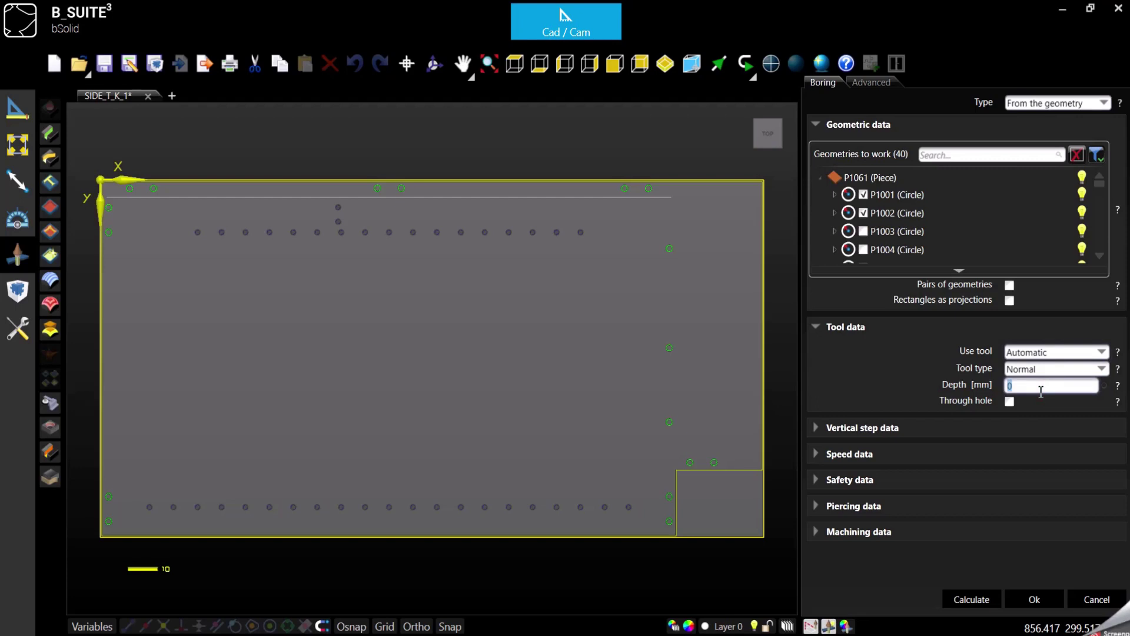
type("12")
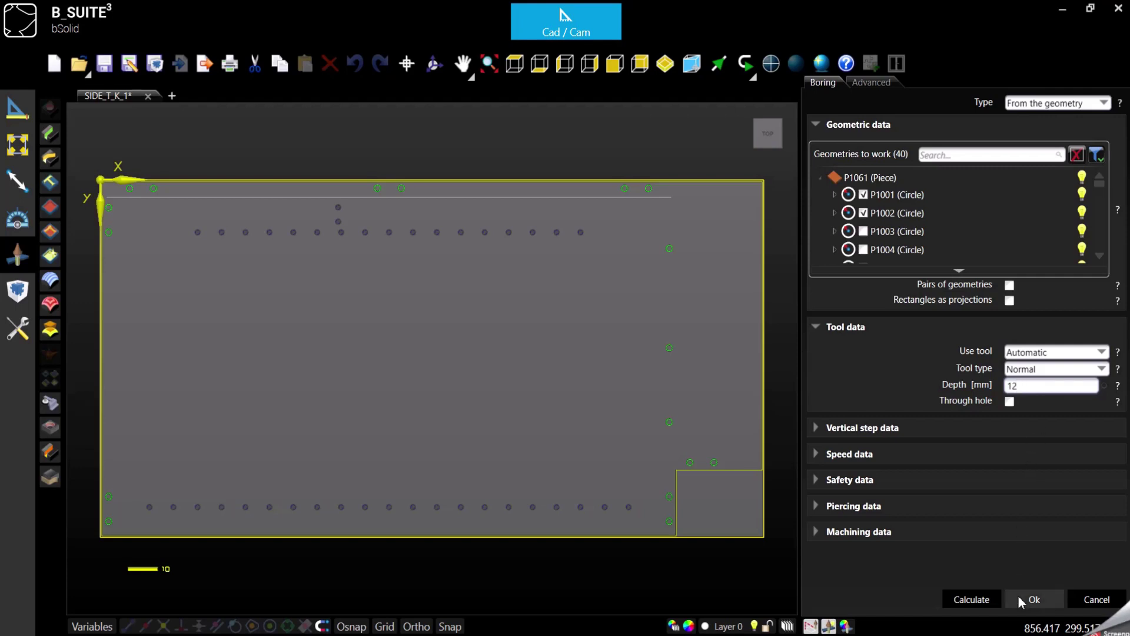
left_click(1020, 600)
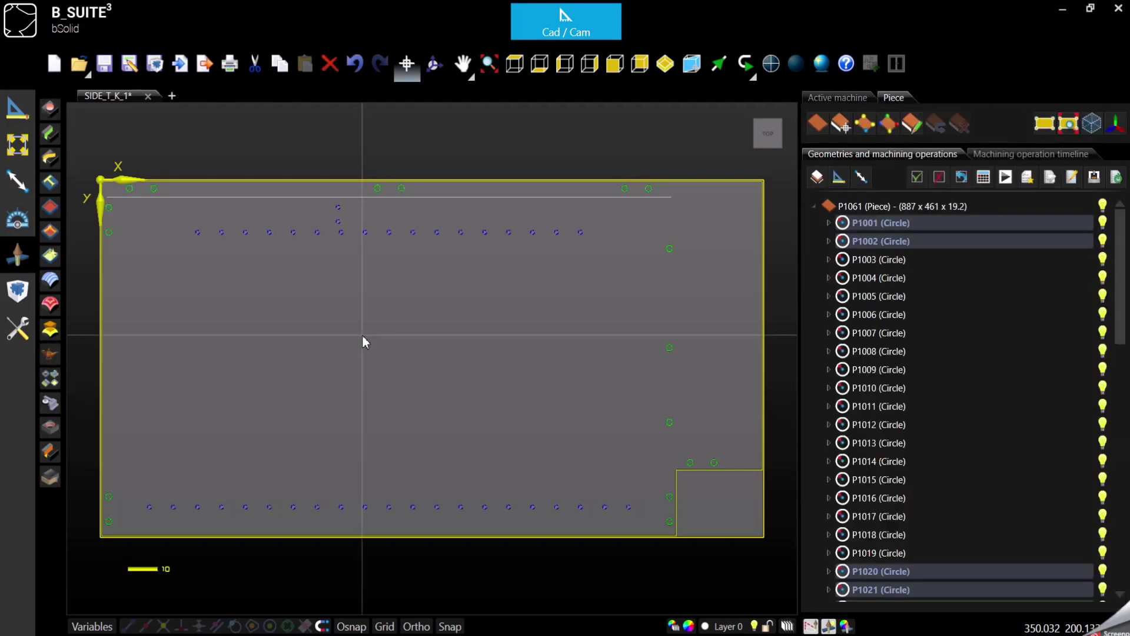
left_click(666, 64)
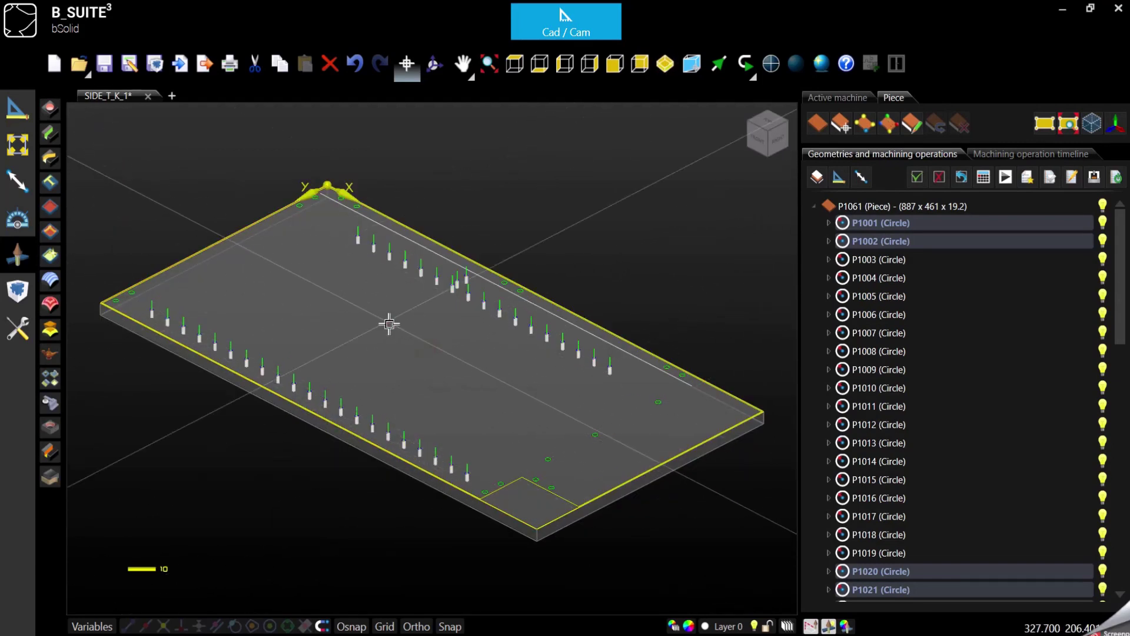
left_click(386, 323)
- Bore the 17 remaining circles near the panel edges and the corner notch to 10 mm depth with automatic tool selection
left_click(515, 62)
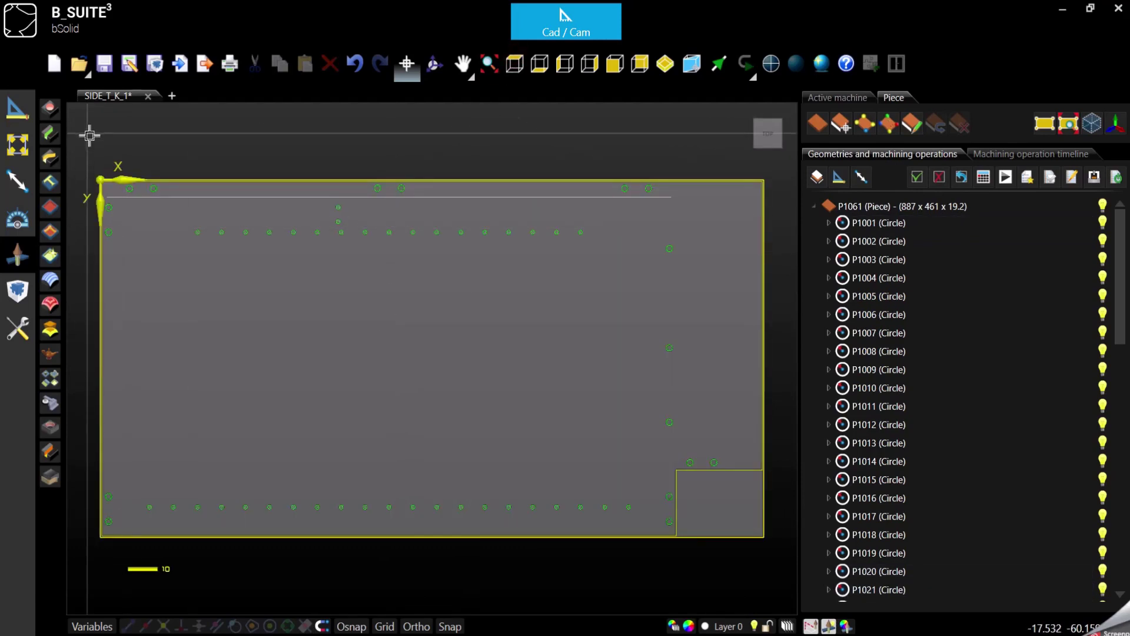
left_click_drag(90, 136, 163, 262)
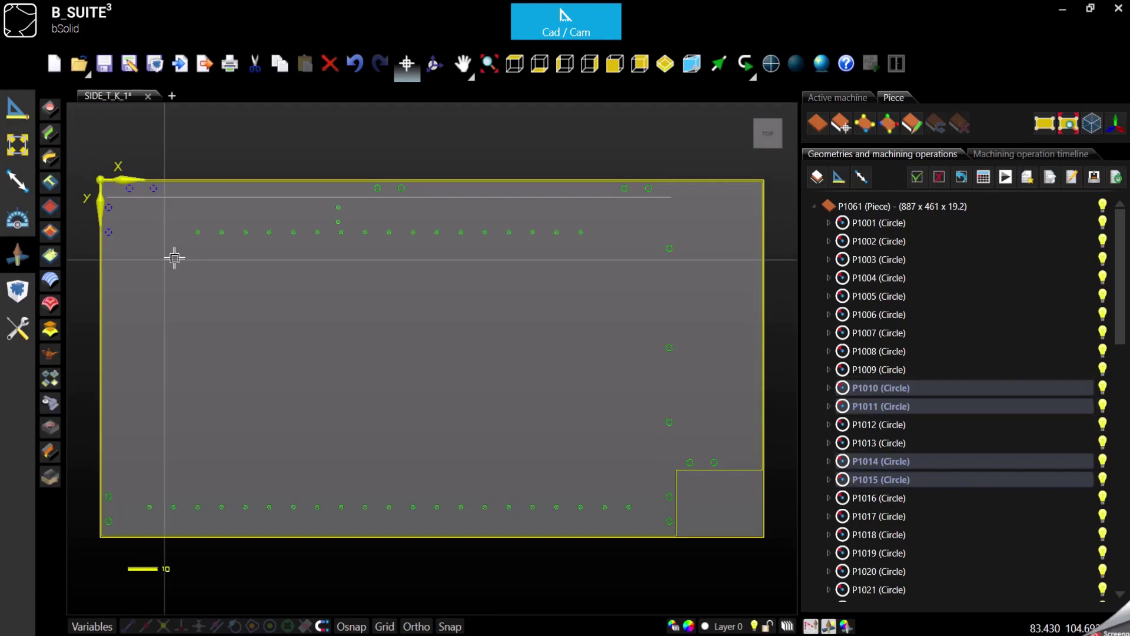
left_click_drag(354, 136, 438, 217)
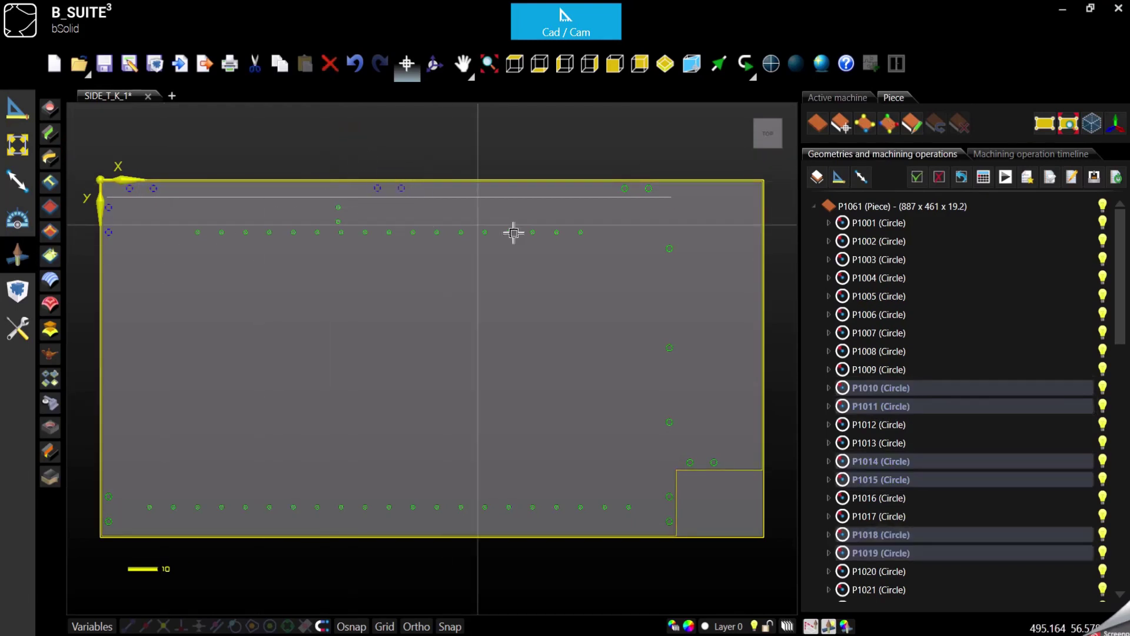
left_click_drag(583, 143, 735, 480)
left_click_drag(648, 474, 705, 554)
left_click_drag(93, 471, 137, 569)
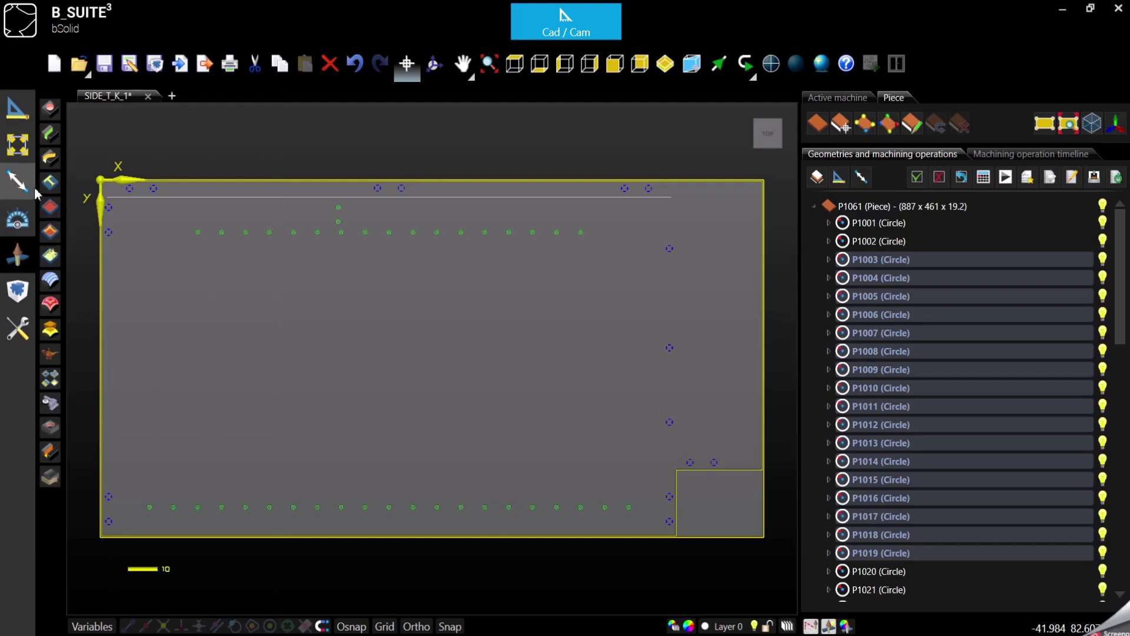
left_click(50, 107)
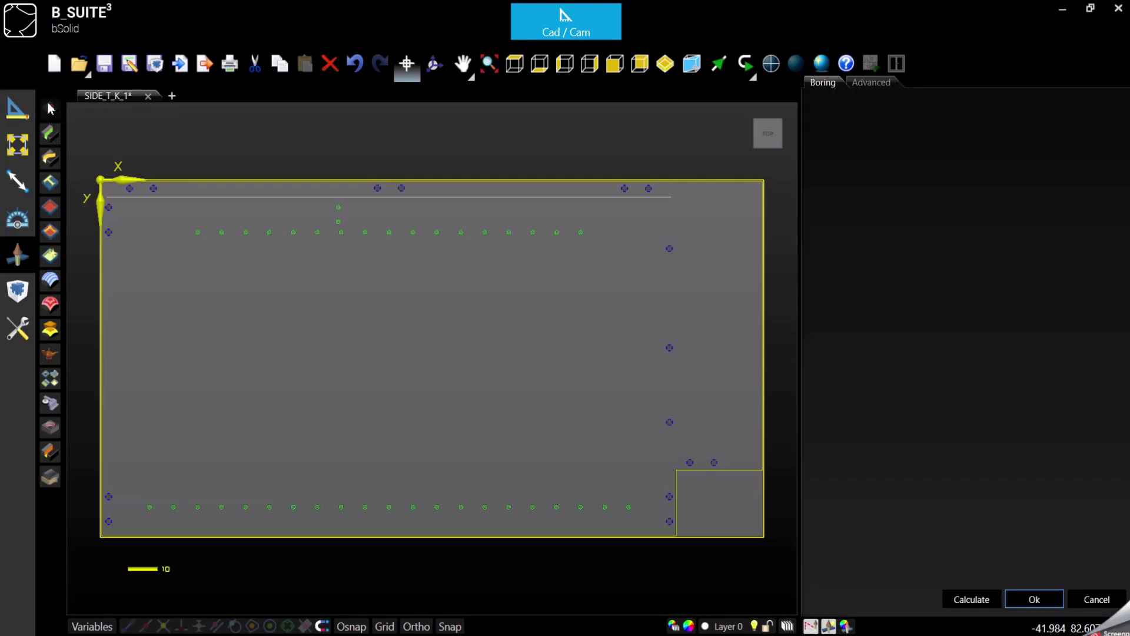
left_click(1027, 352)
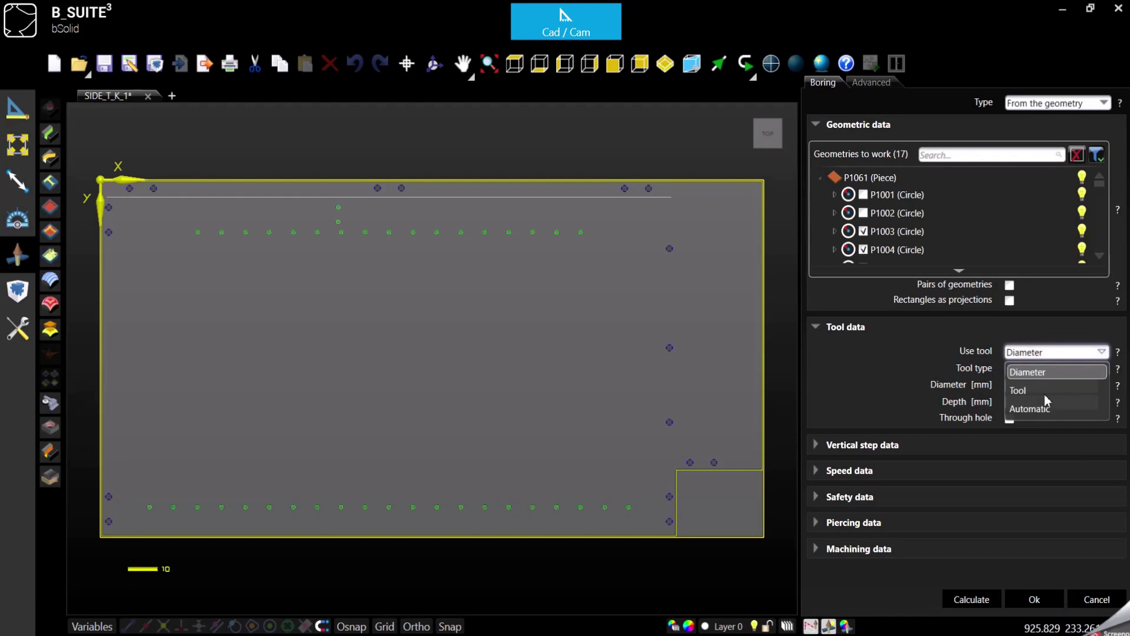
left_click(1047, 412)
left_click(1028, 389)
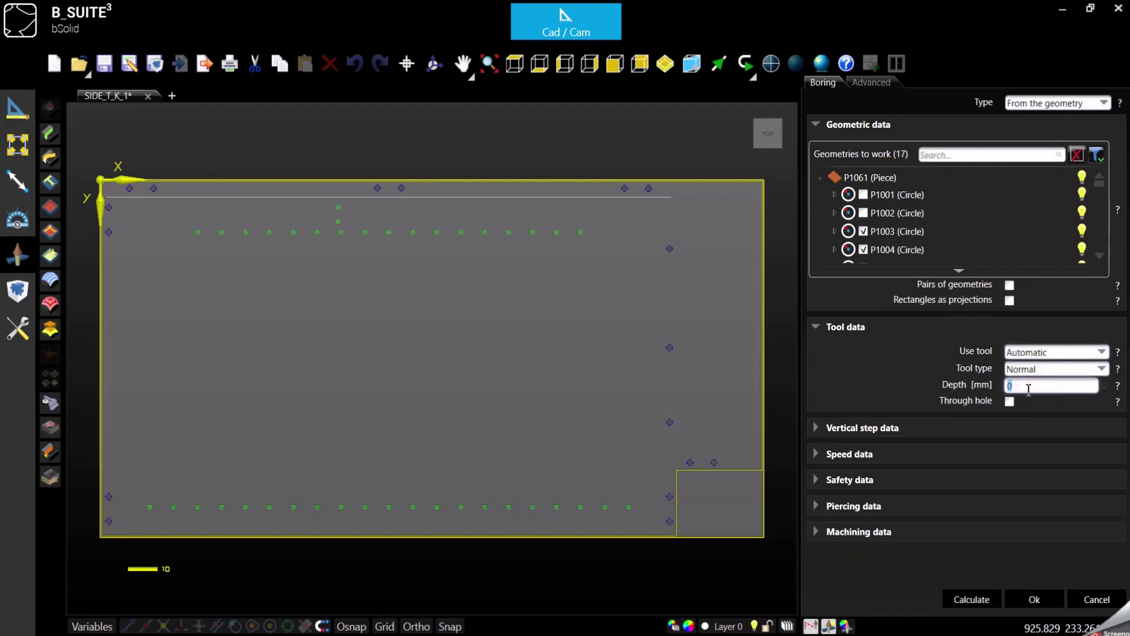
type("10")
left_click(1038, 610)
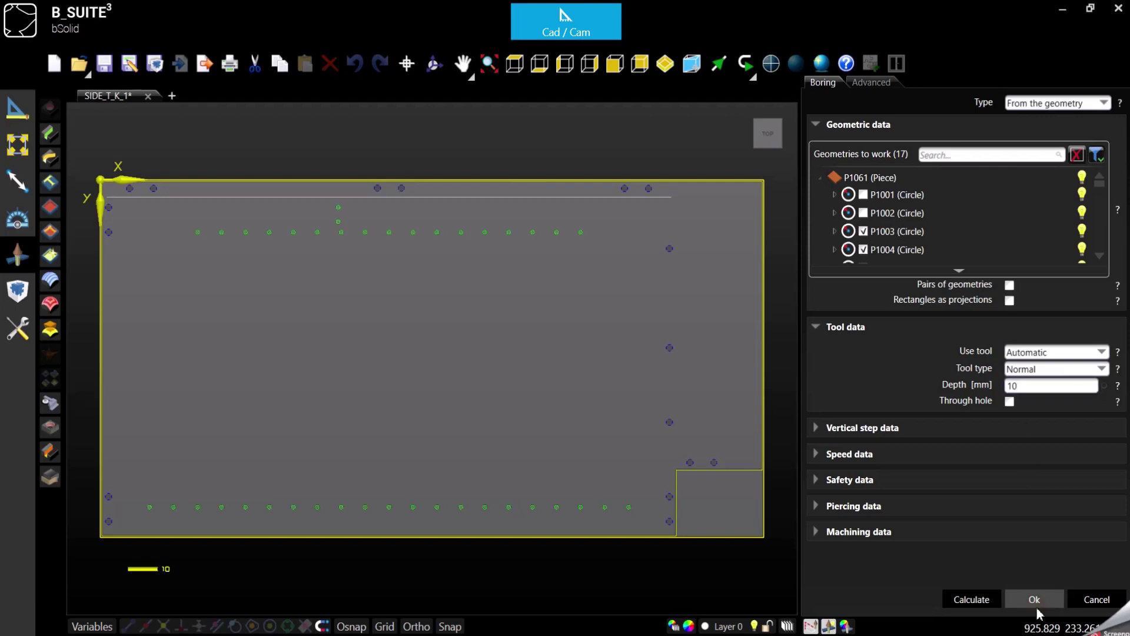
- Start milling the straight groove line along the panel's long edge with tool 1_4DOWN and a depth of 10 mm
left_click(495, 380)
left_click(665, 63)
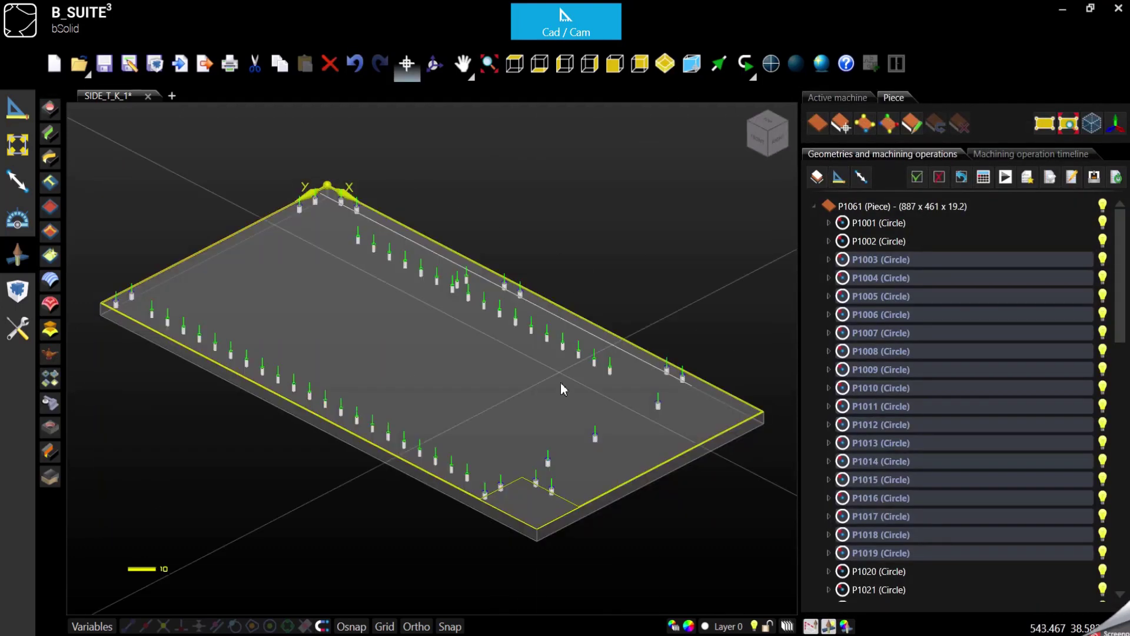
left_click(351, 294)
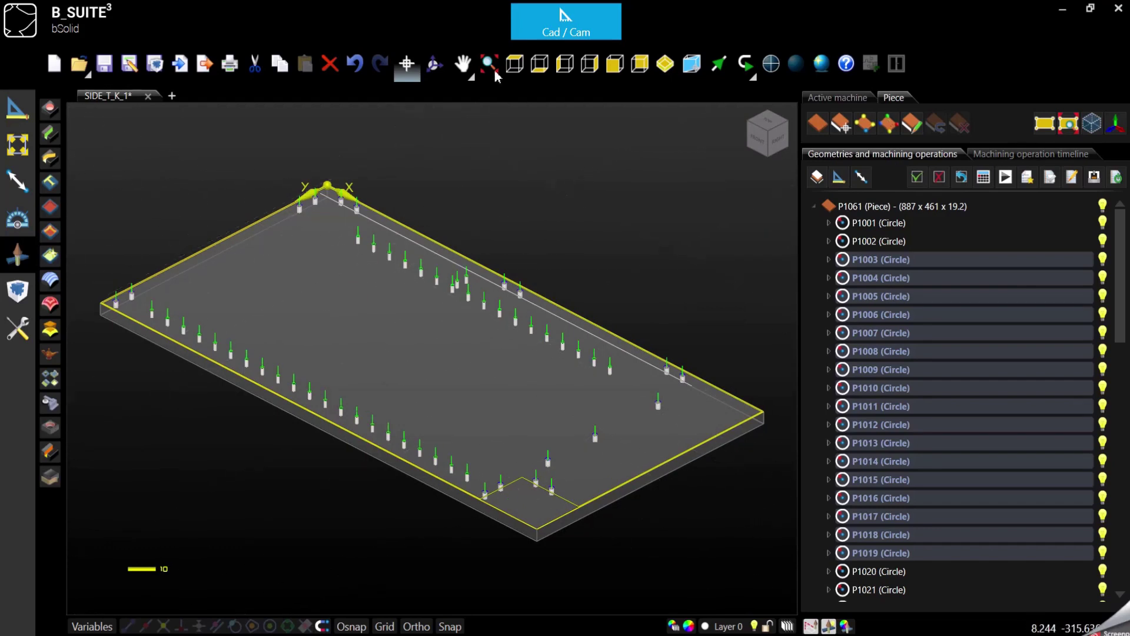
left_click(514, 63)
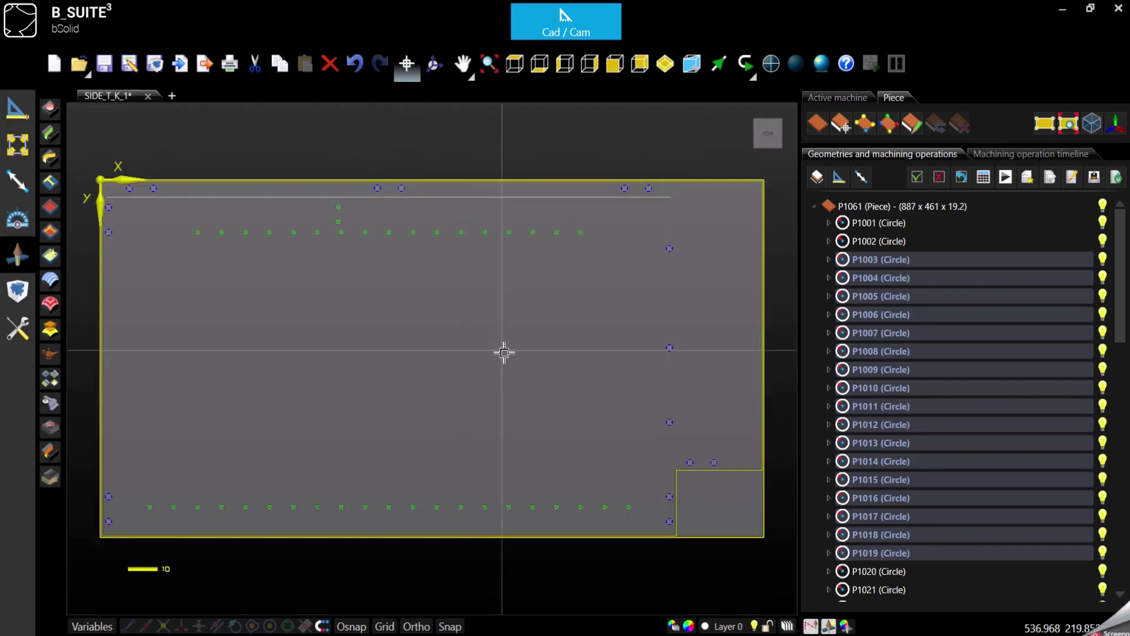
left_click(504, 352)
left_click(494, 198)
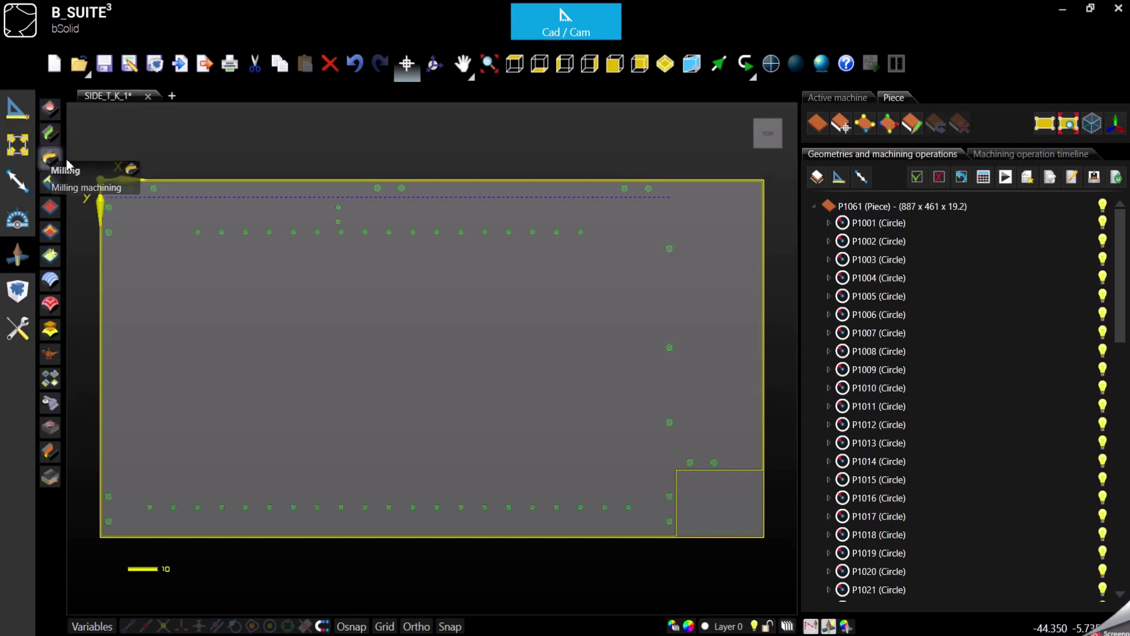
left_click(51, 159)
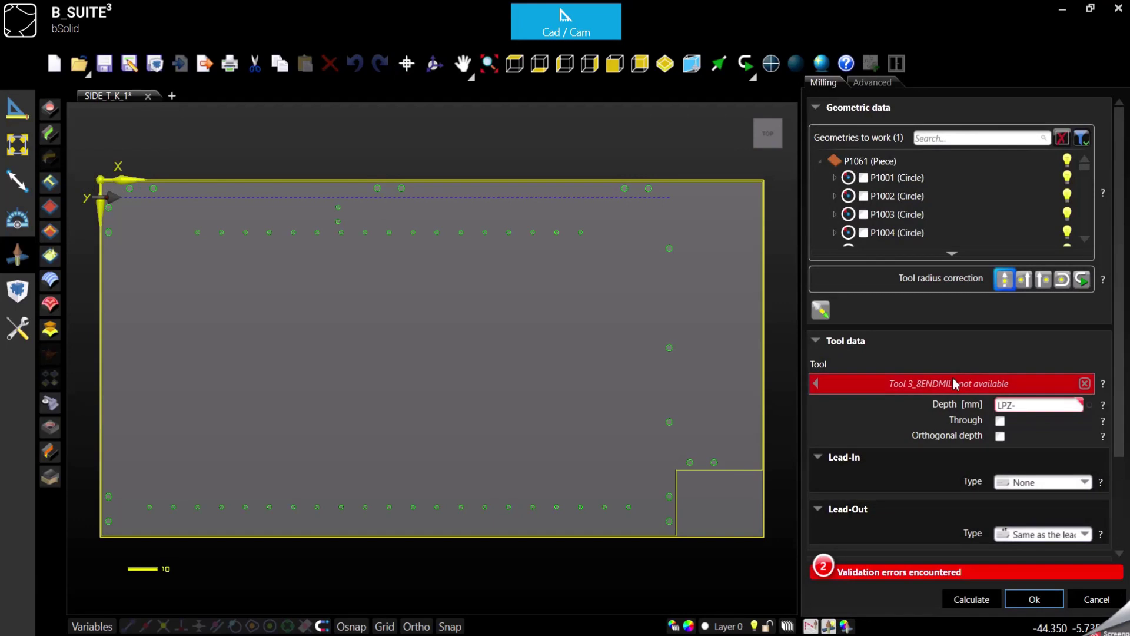
left_click(955, 381)
double_click(553, 164)
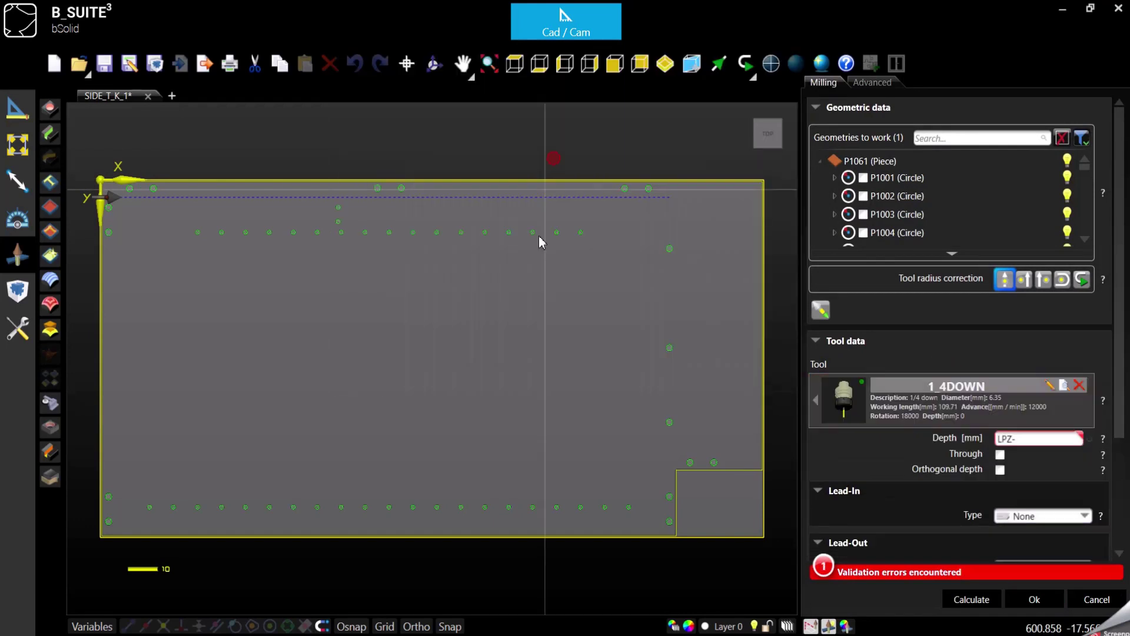
double_click(1031, 441)
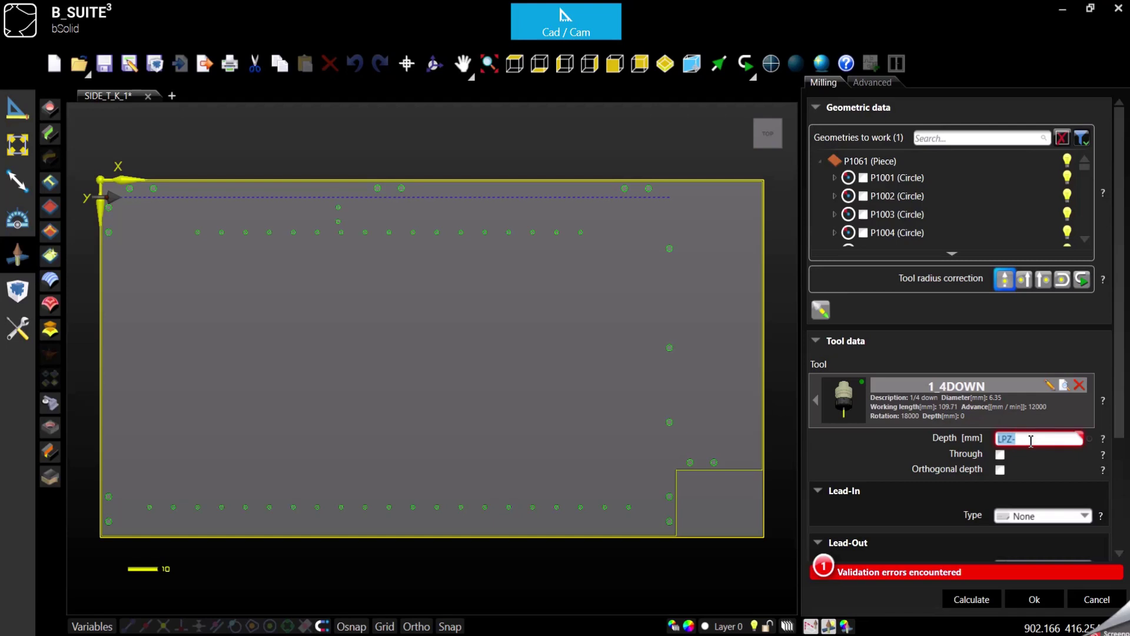
type("10")
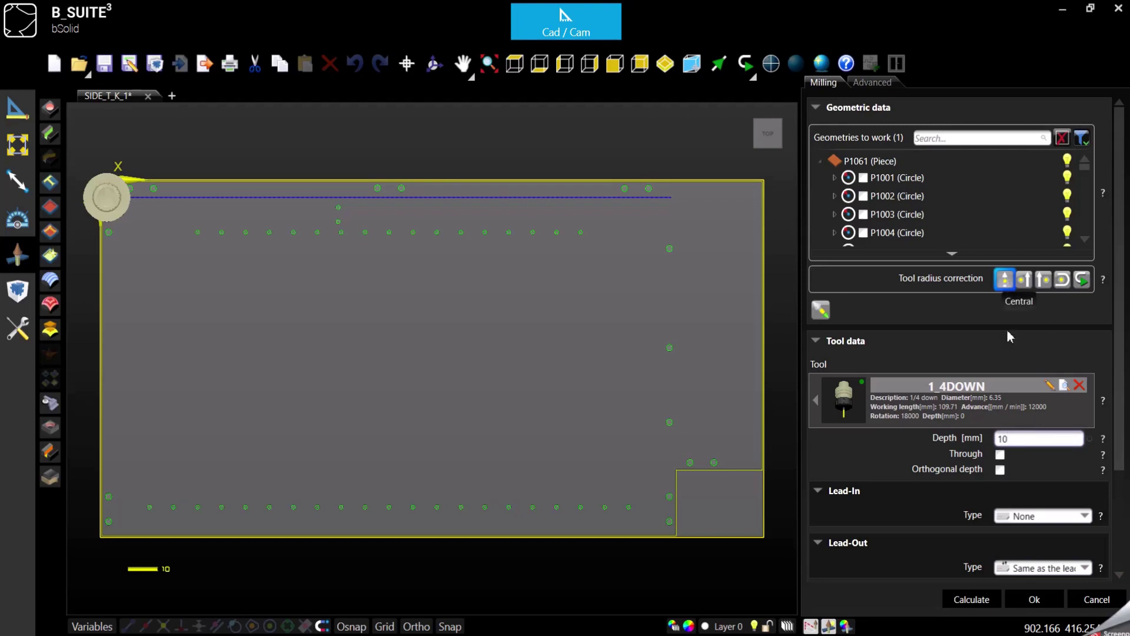
- Set the groove milling's initial extension to 10 mm in the machining data and apply the operation
left_click(1023, 518)
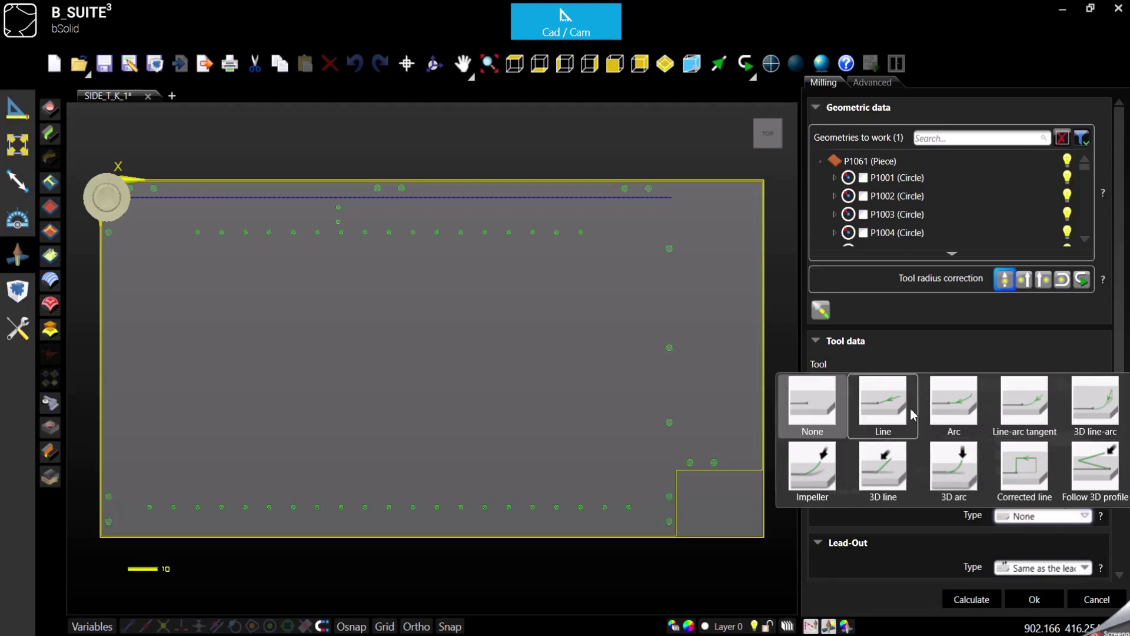
left_click(967, 523)
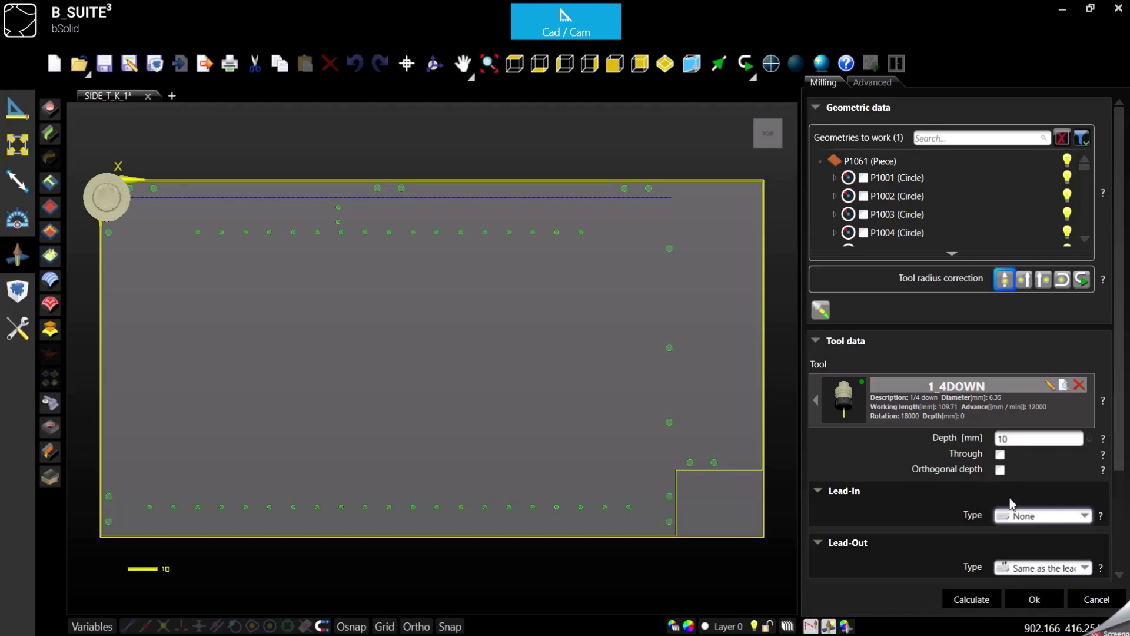
scroll(1004, 492, "down", 3)
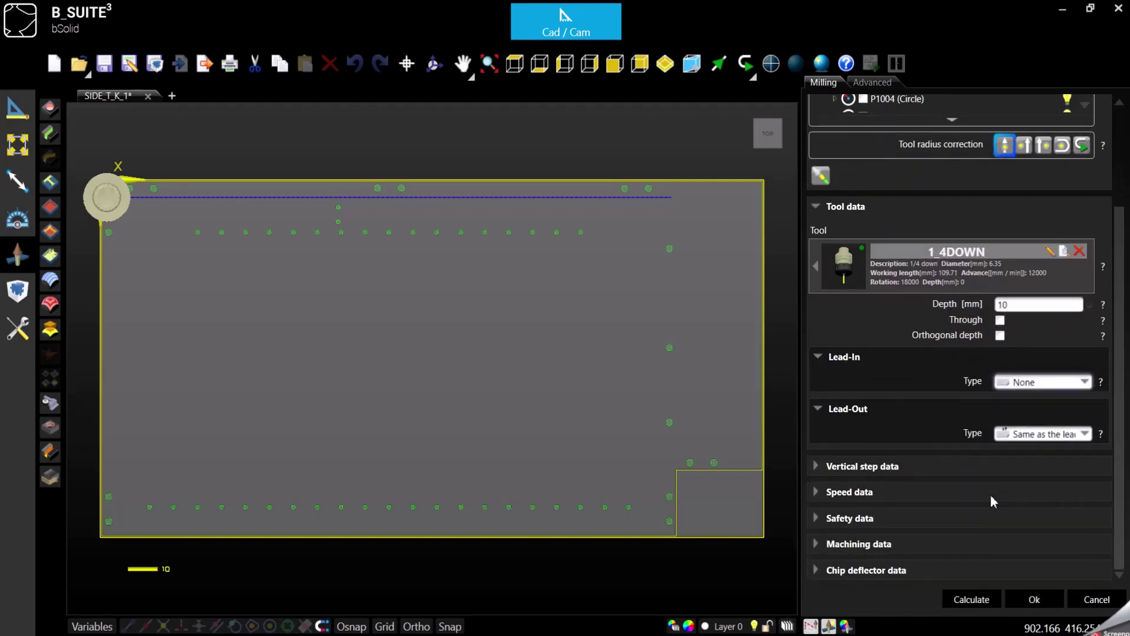
left_click(816, 543)
scroll(817, 546, "down", 2)
scroll(961, 479, "down", 2)
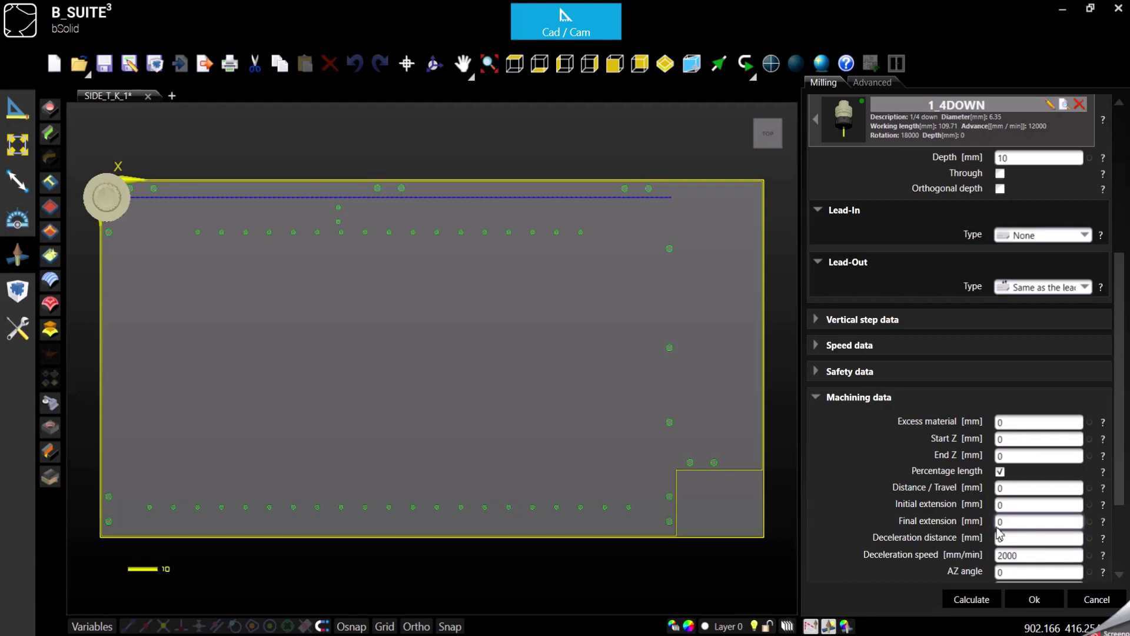
left_click(1011, 504)
type("10")
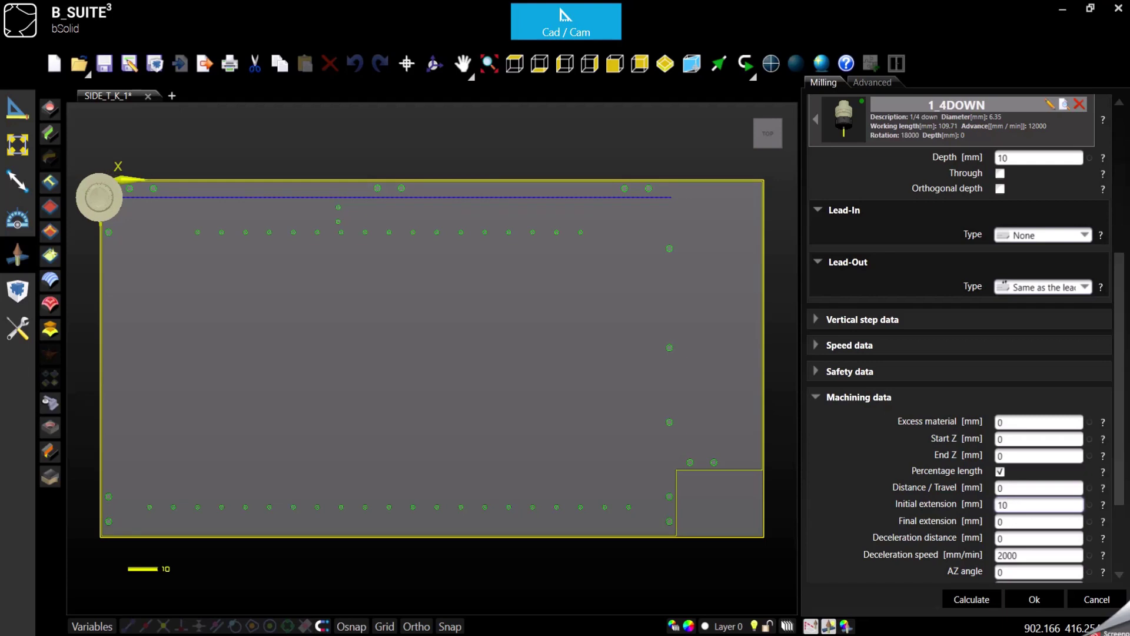
left_click(1040, 601)
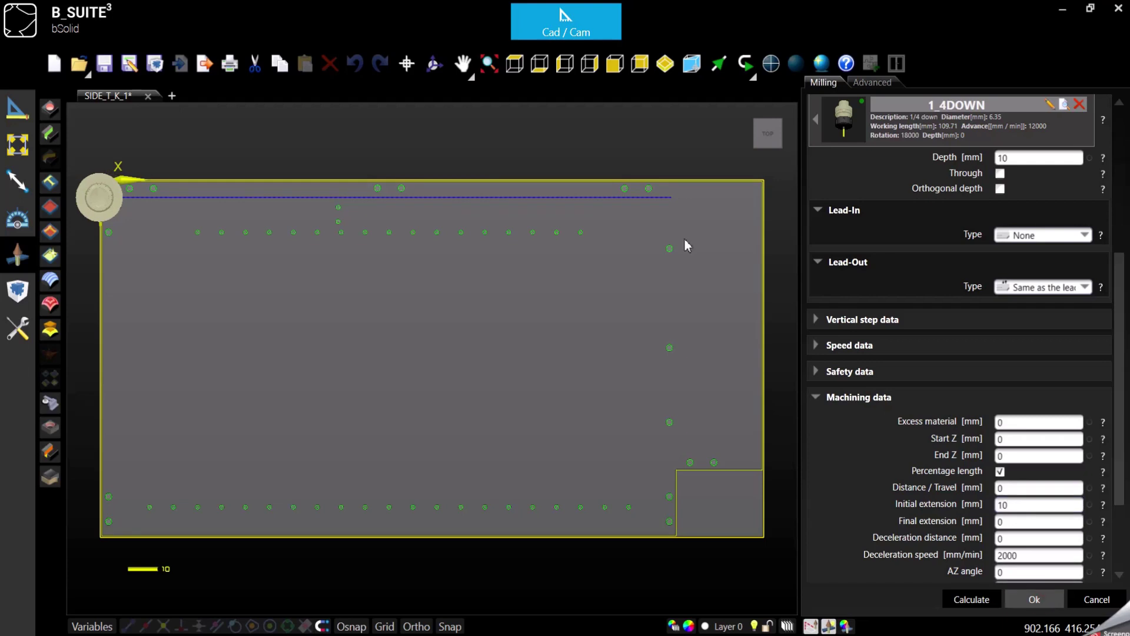
- Start a through milling on the panel outline with the corner notch, using tool 1_2COMP and a depth of 0.1 mm
left_click(673, 67)
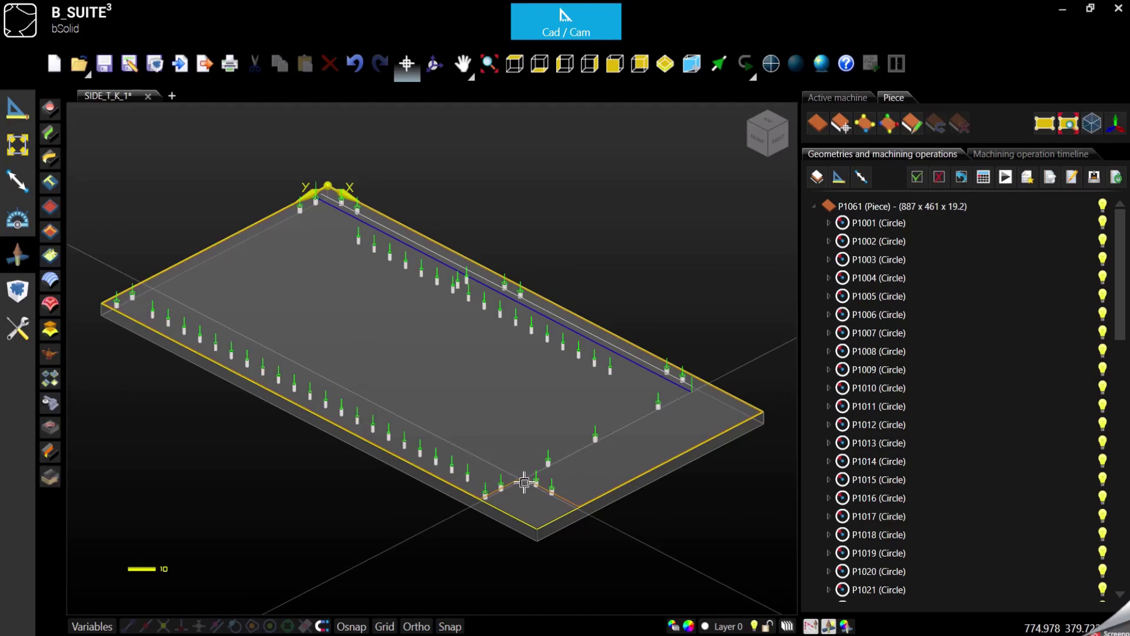
left_click(524, 482)
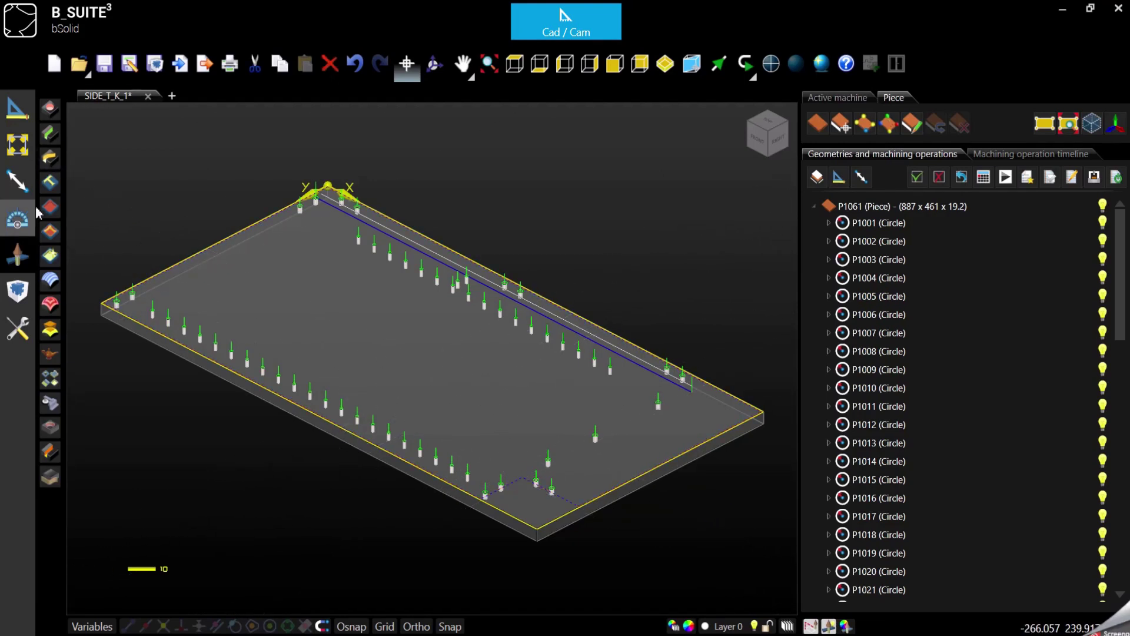
left_click(50, 158)
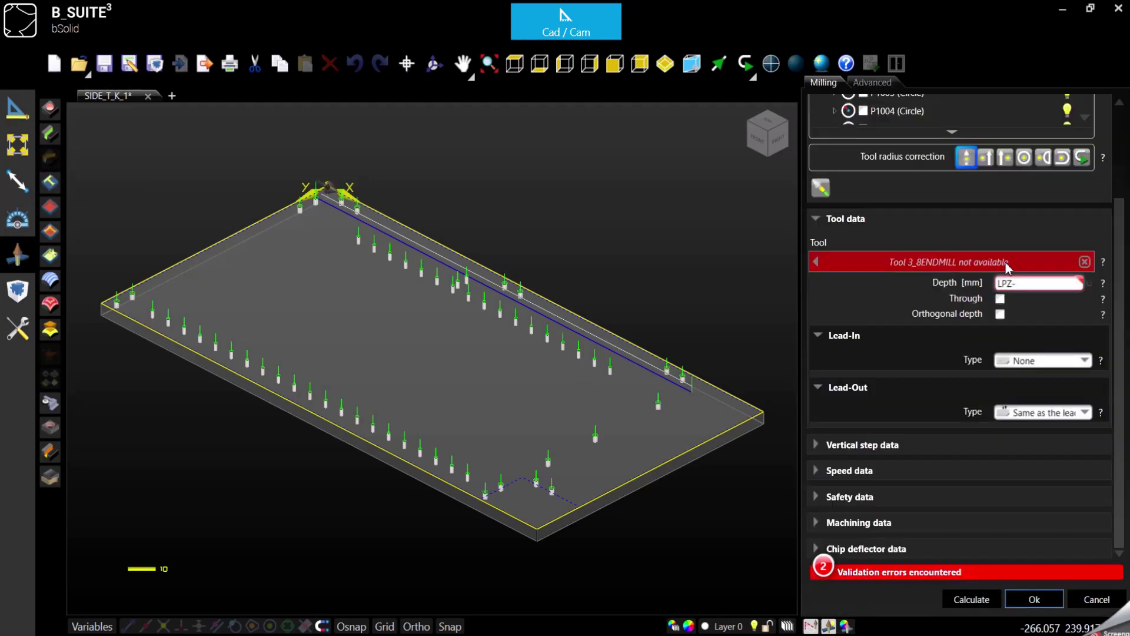
left_click(1004, 262)
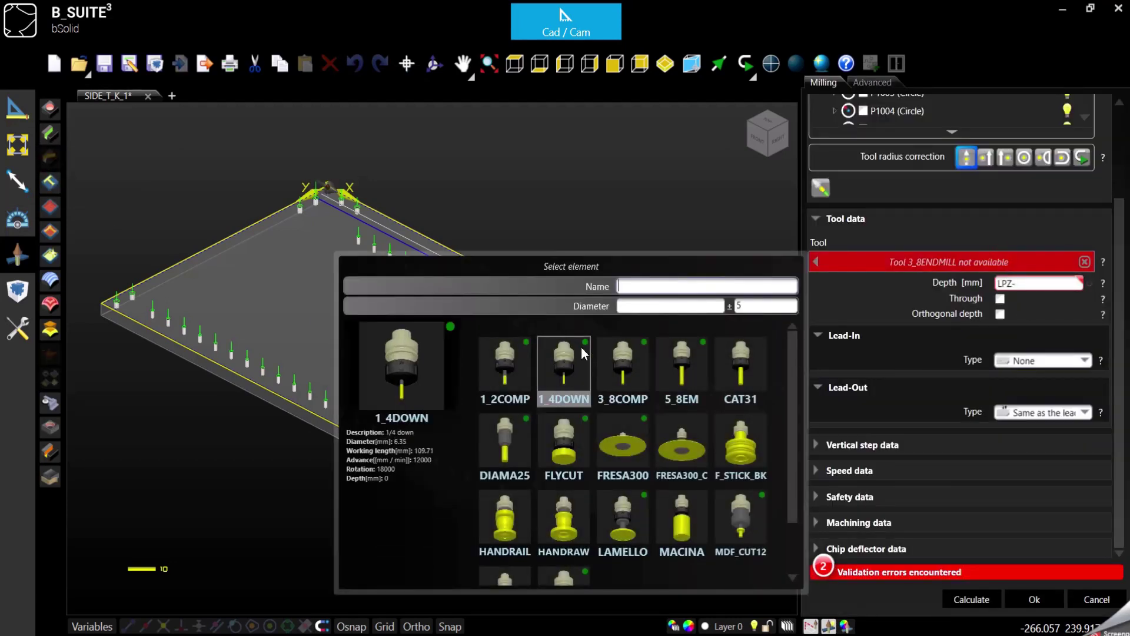
double_click(524, 352)
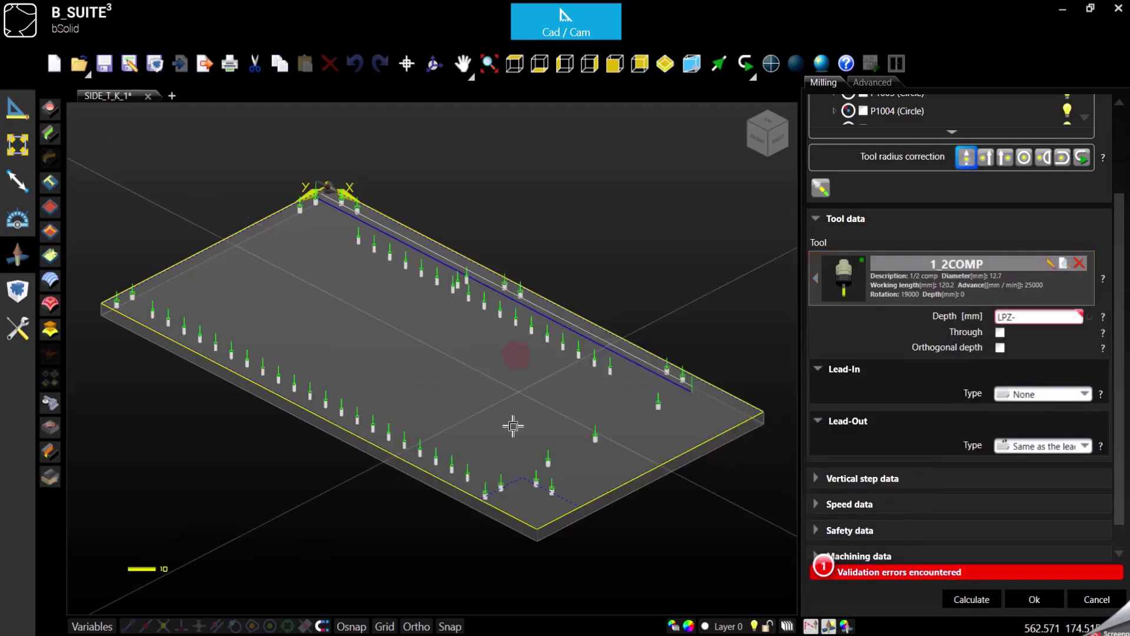
double_click(1035, 316)
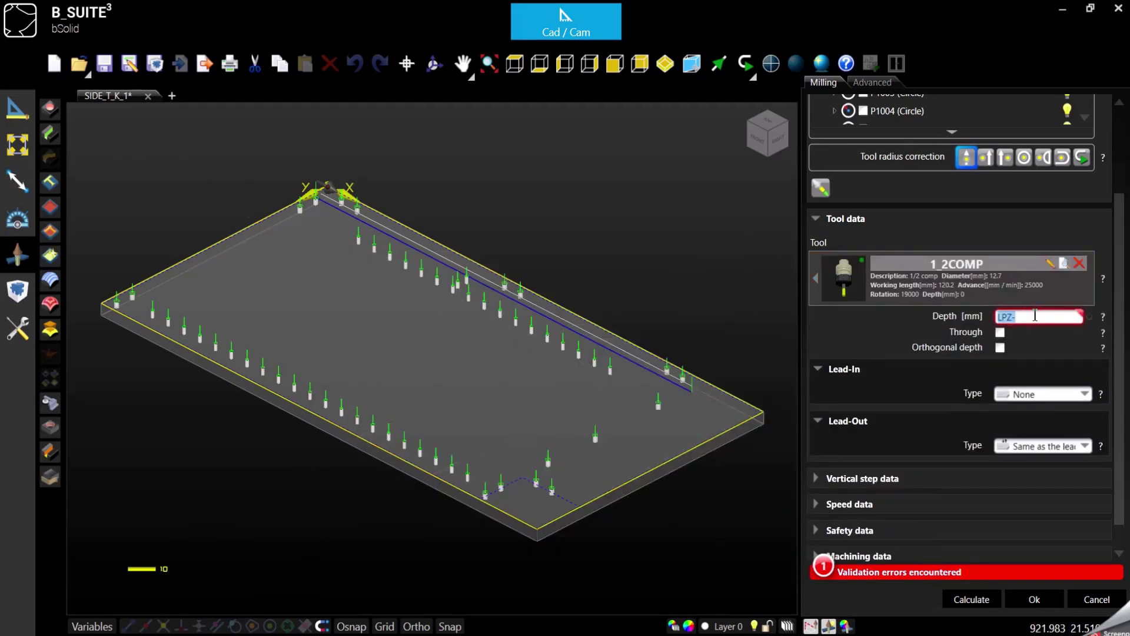
type("0.1")
left_click(1000, 332)
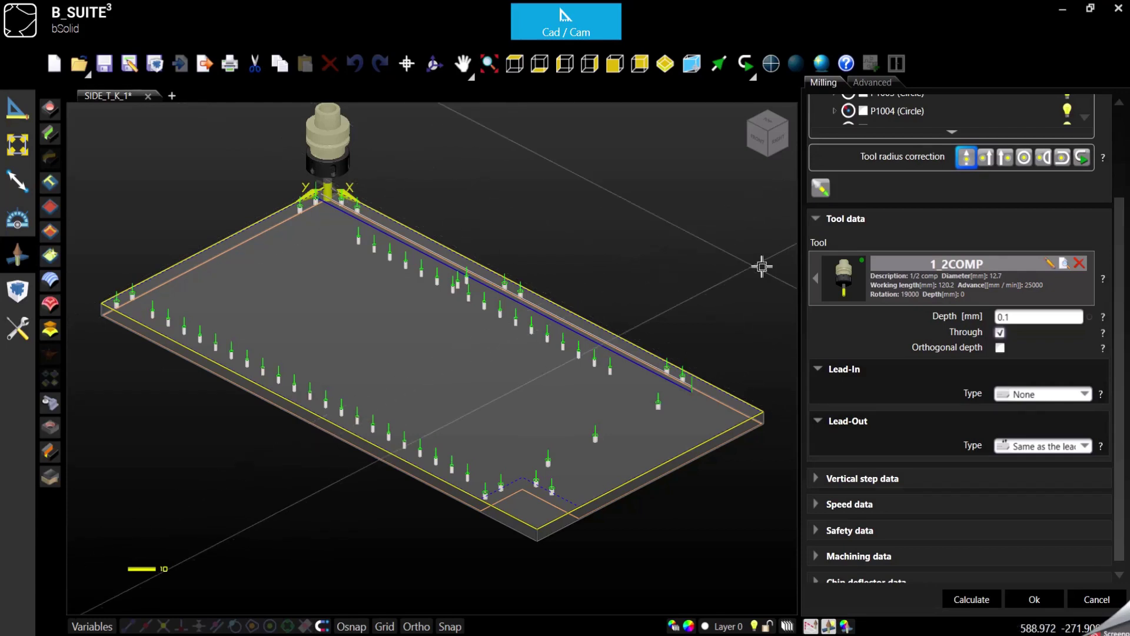
- Place the outline milling's start point near the middle of the grooved long edge and offset the tool radius to the outside
left_click(821, 188)
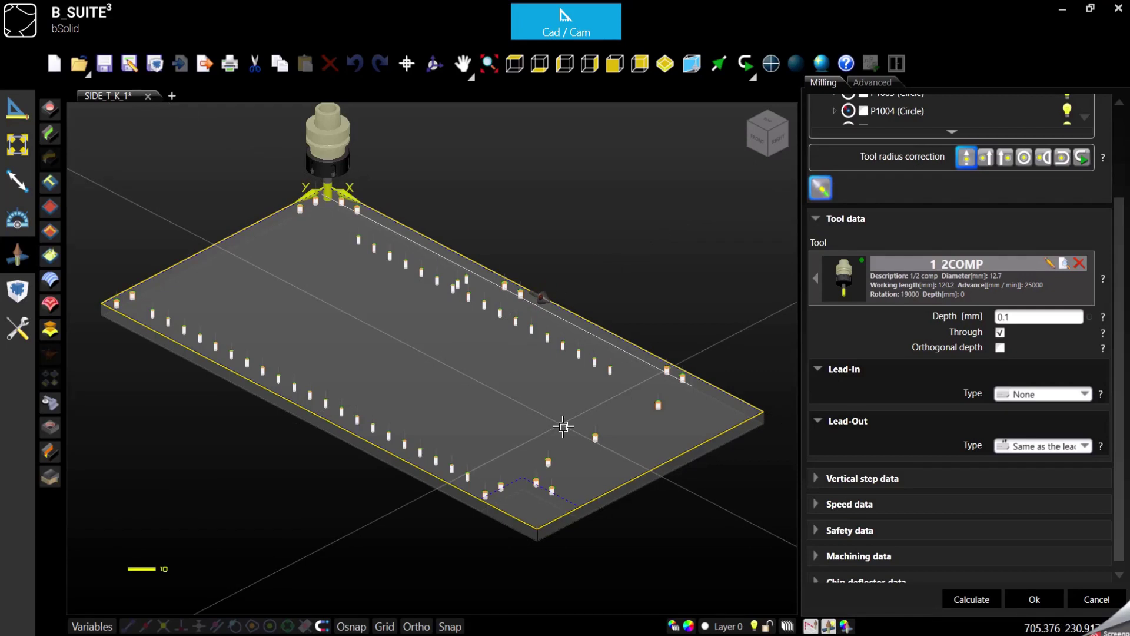
left_click(971, 599)
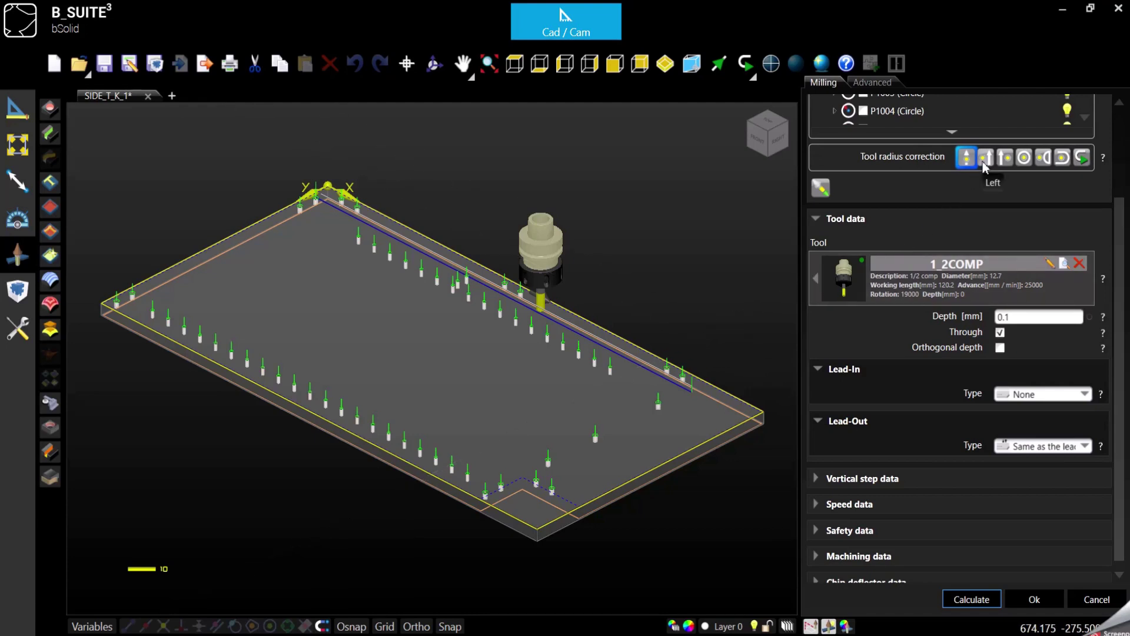
left_click(1042, 159)
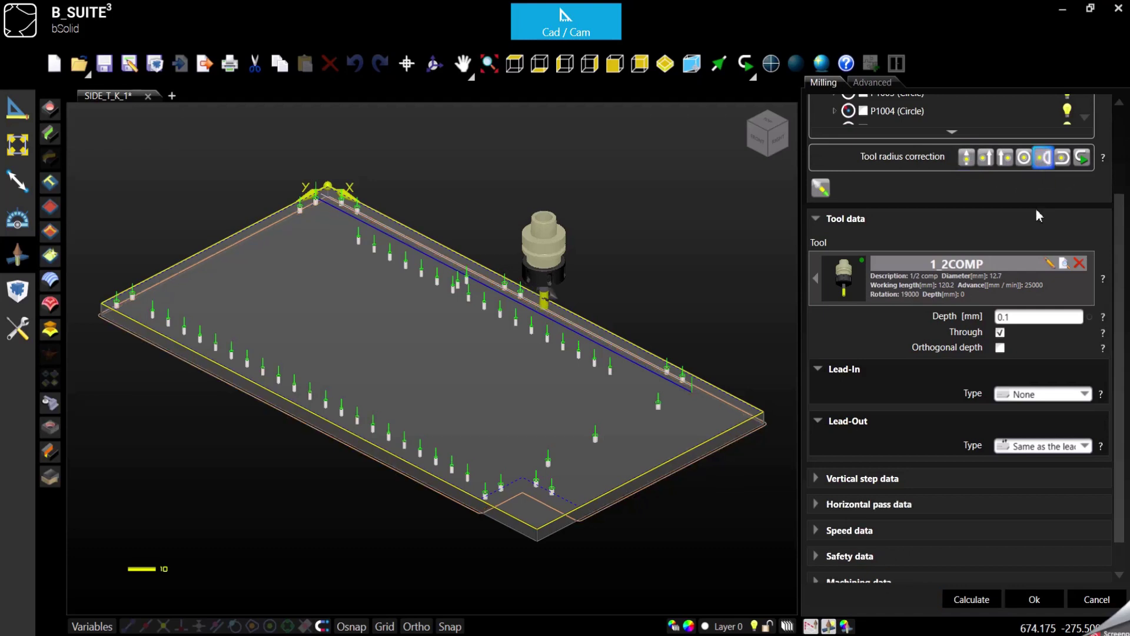
- Give the outline milling a 3D arc lead-in, calculate the toolpath and apply the operation
left_click(1036, 400)
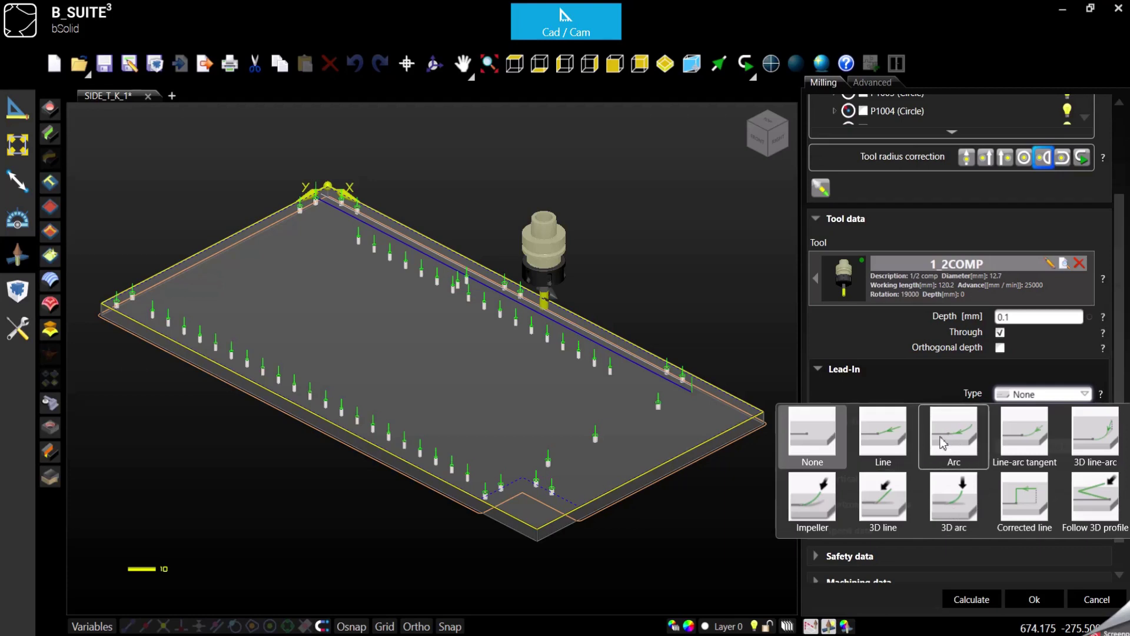
left_click(976, 516)
double_click(1018, 411)
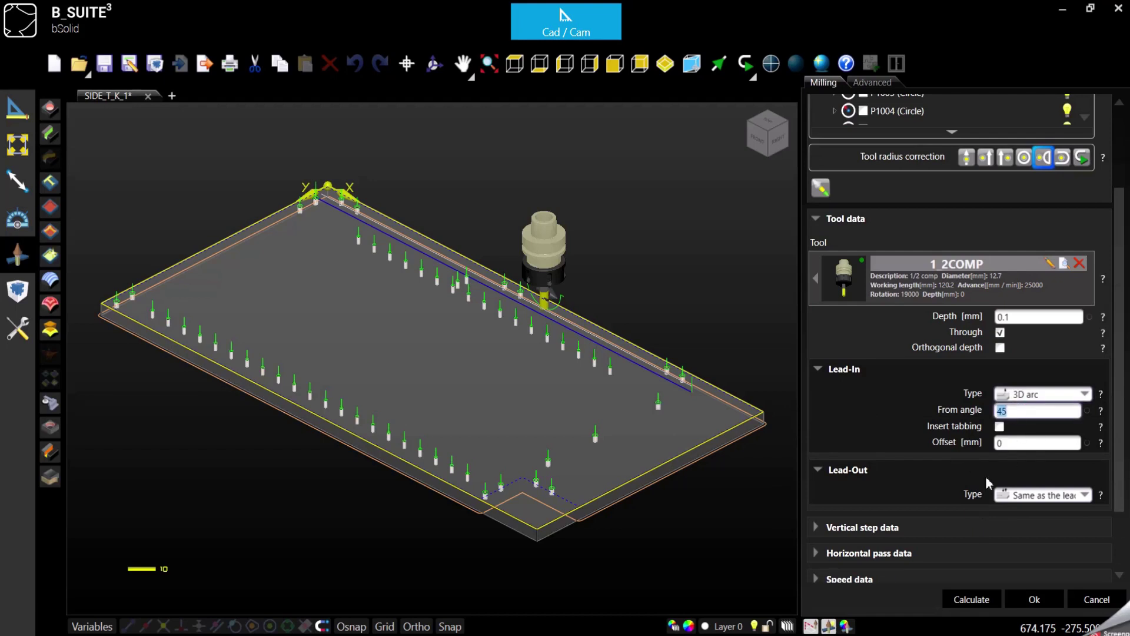
left_click(968, 598)
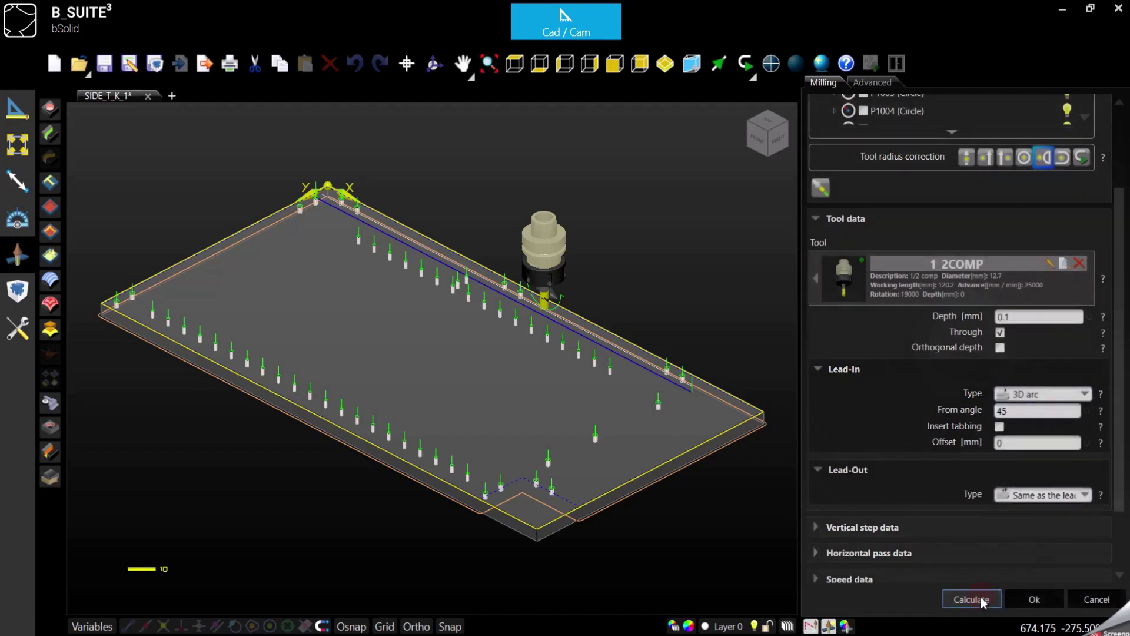
left_click(1034, 599)
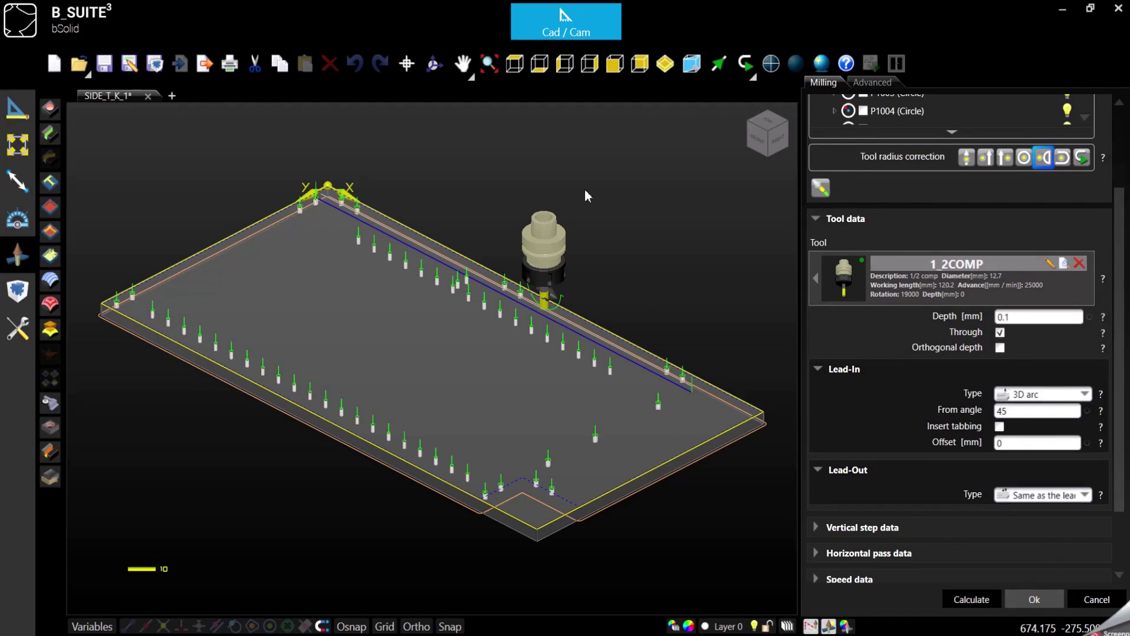
- Simulate all the boring and milling operations on the panel, and close the simulation
left_click(1005, 178)
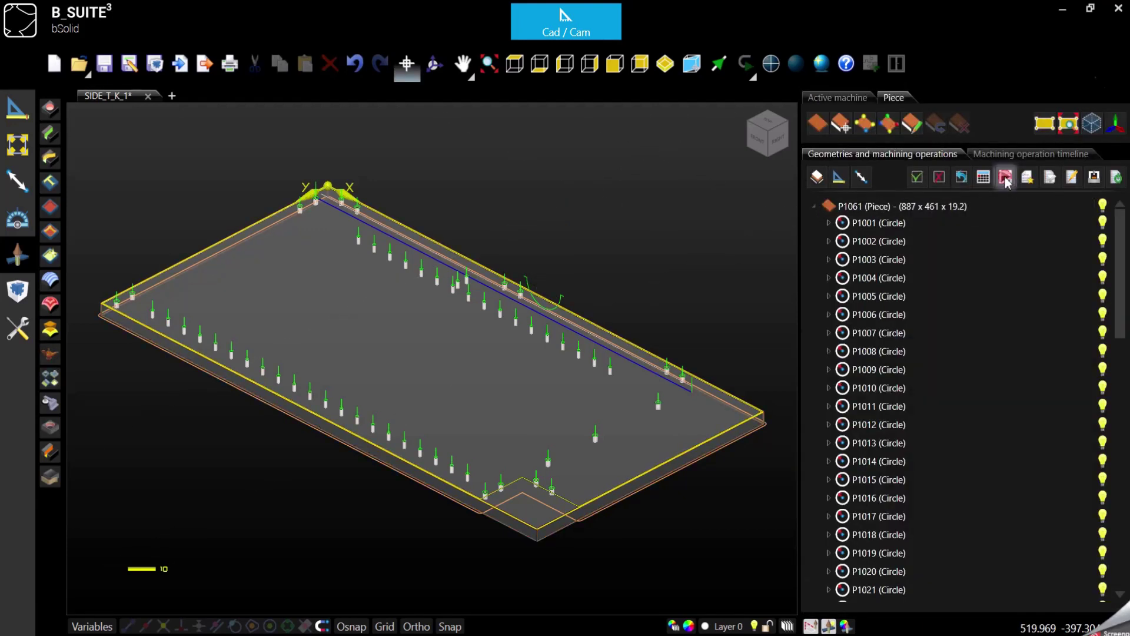
left_click(868, 365)
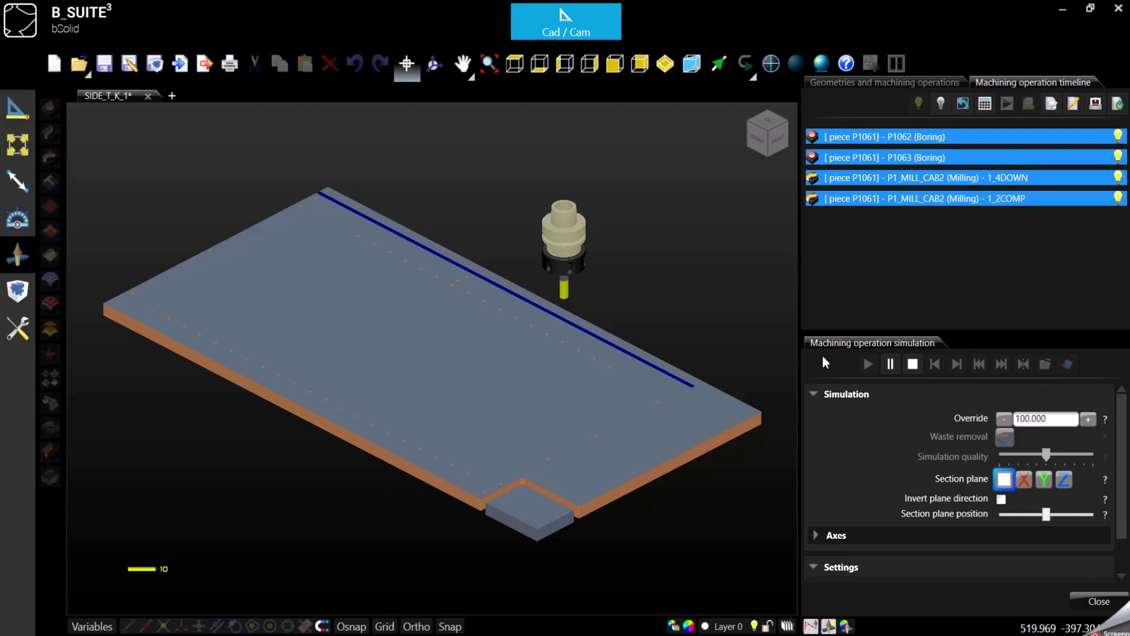
left_click(913, 365)
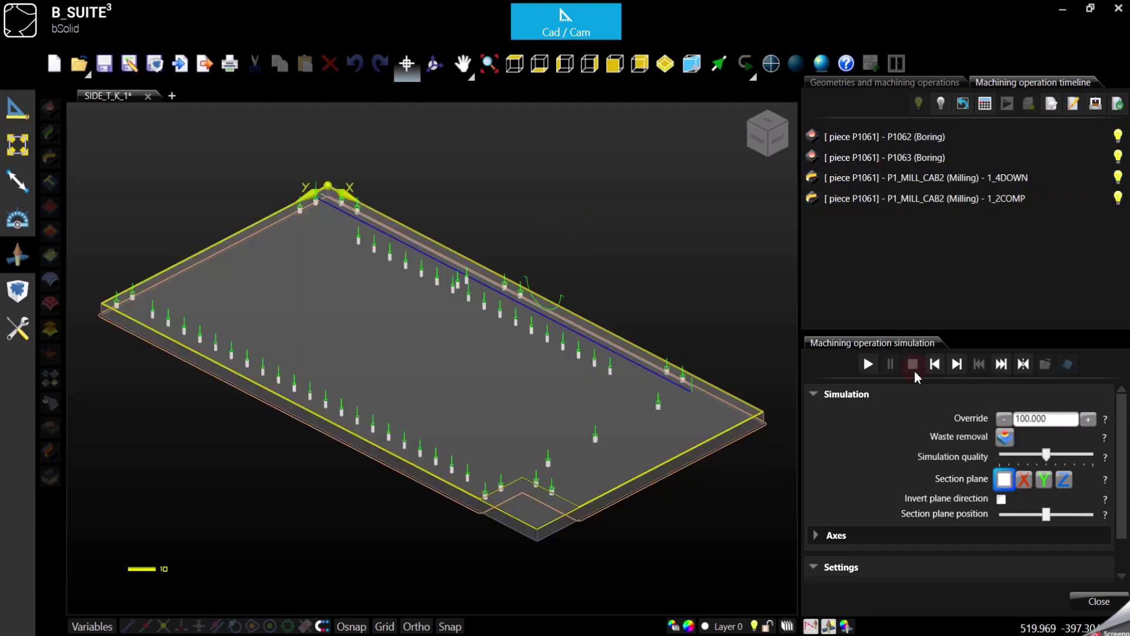
left_click(1099, 607)
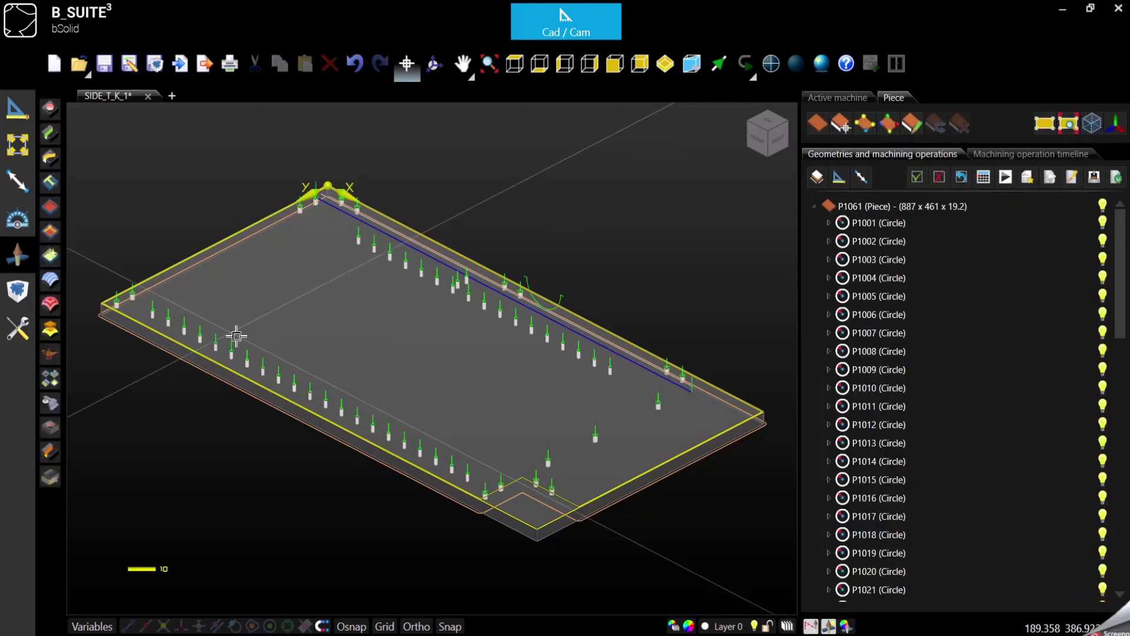
scroll(247, 316, "down", 2)
left_click(388, 371)
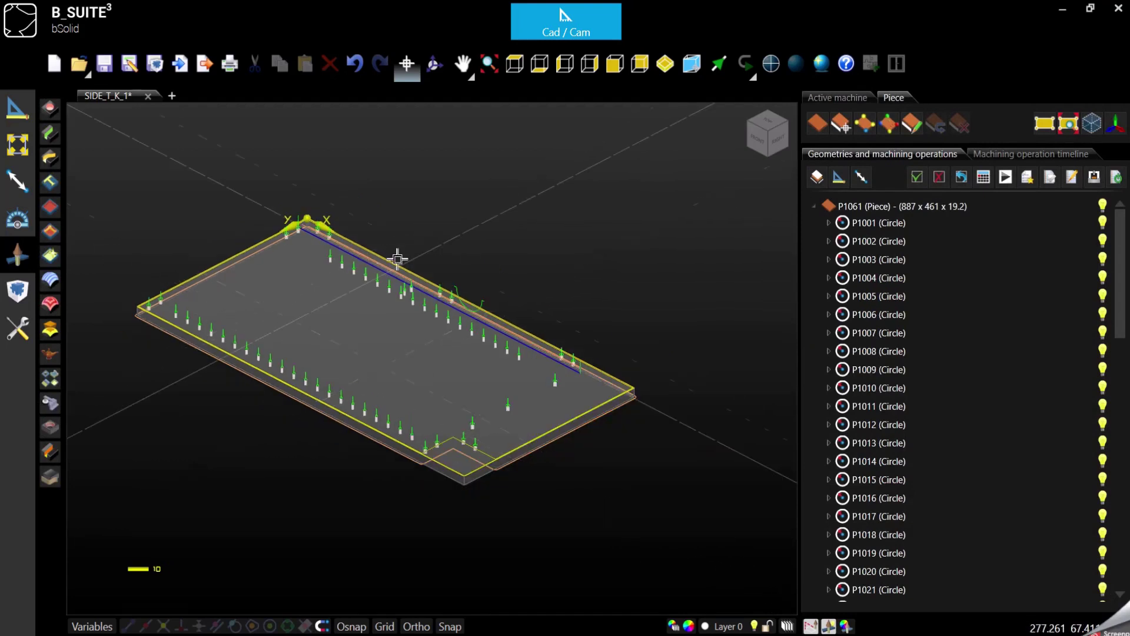
- Create a new document and import SIDE_T_K_1.dxf into it
left_click(173, 96)
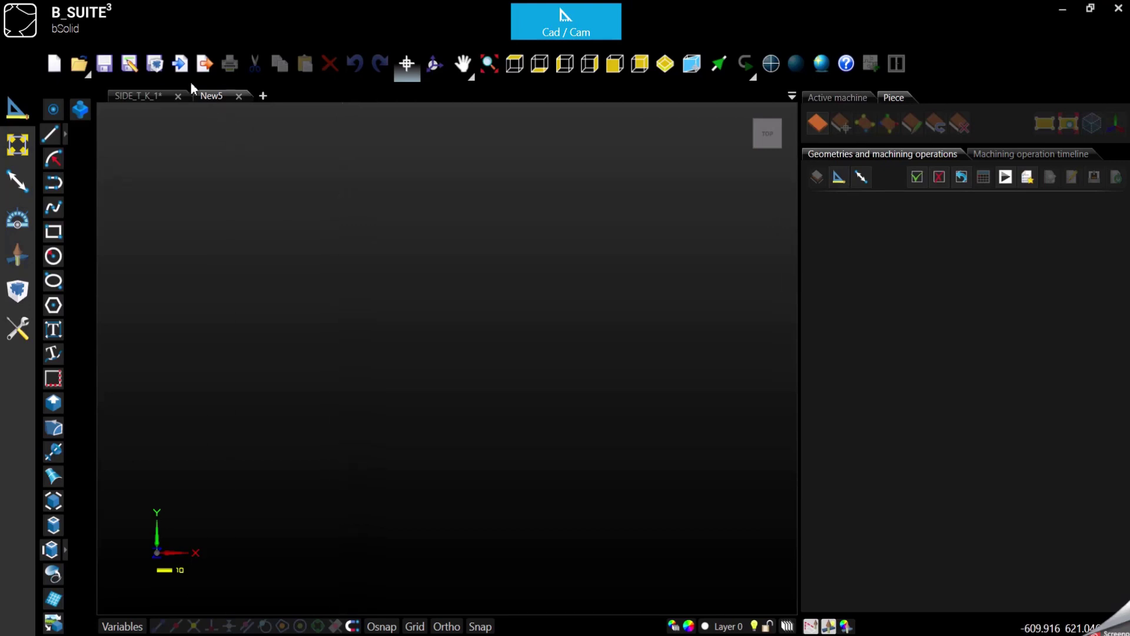
left_click(178, 64)
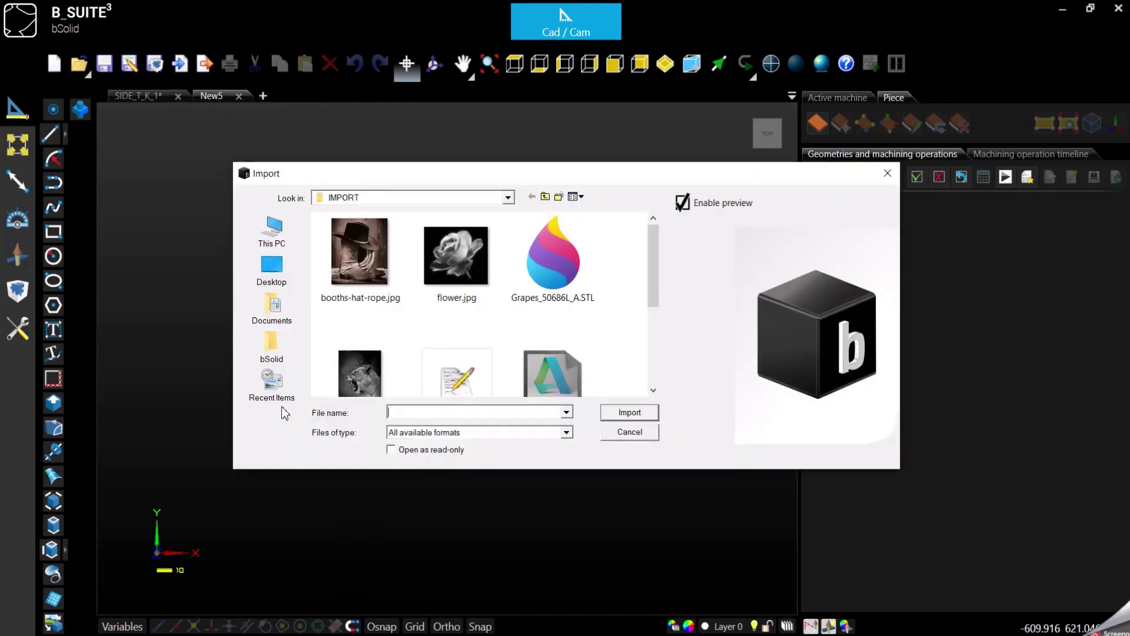
double_click(583, 374)
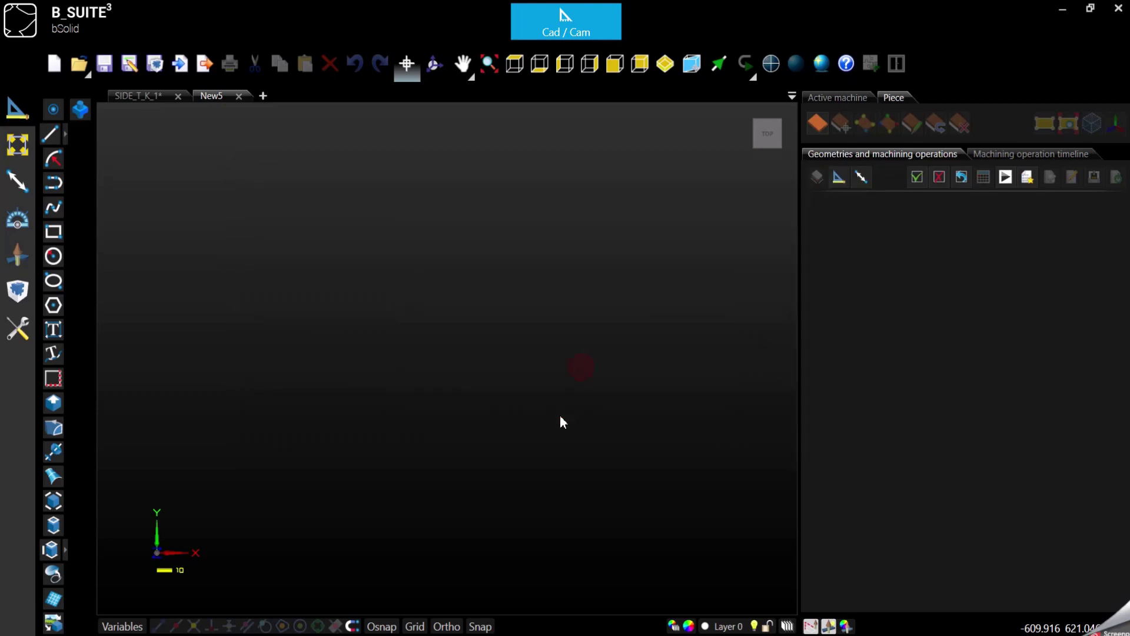
scroll(410, 405, "down", 3)
scroll(660, 353, "up", 1)
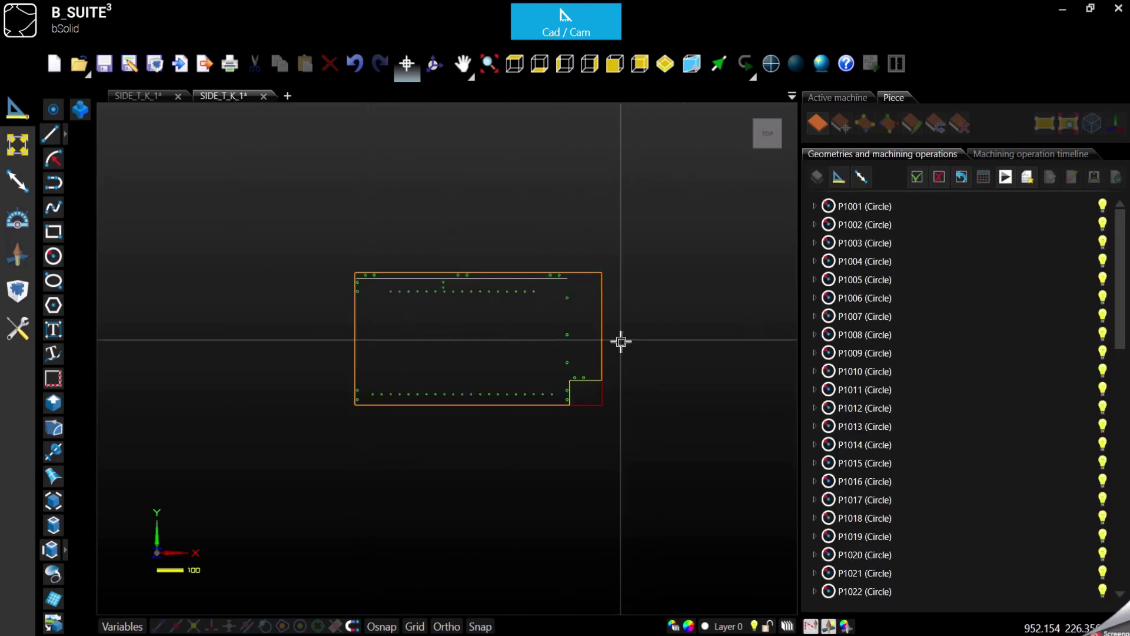
scroll(488, 329, "up", 3)
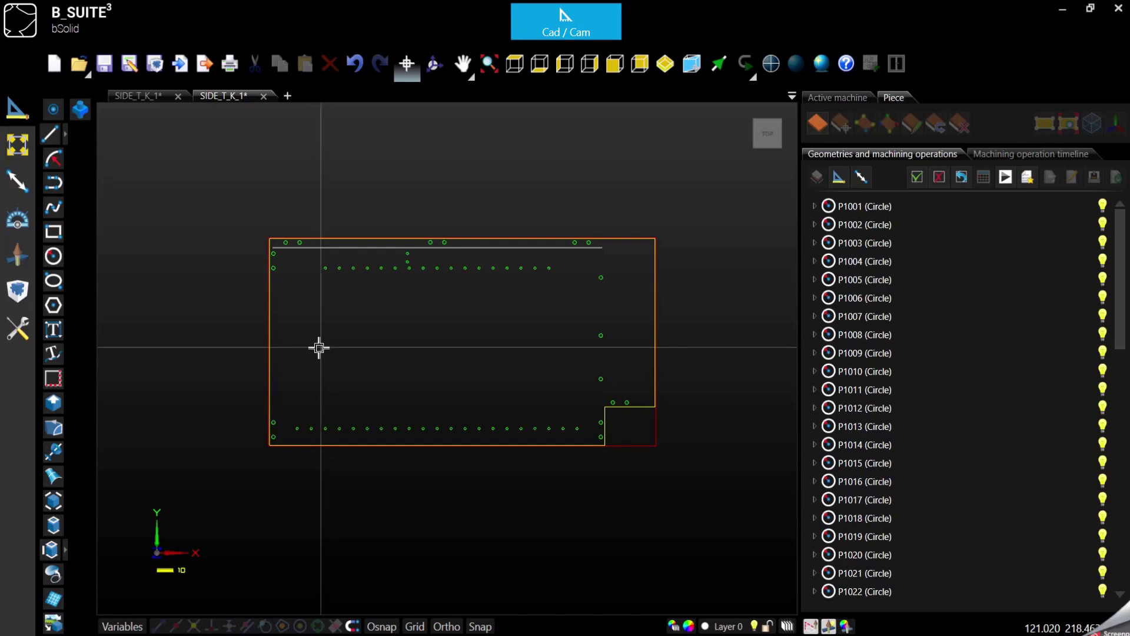
- Run the automatic machining on the imported panel geometry to generate the piece with its boring and milling operations
left_click(23, 254)
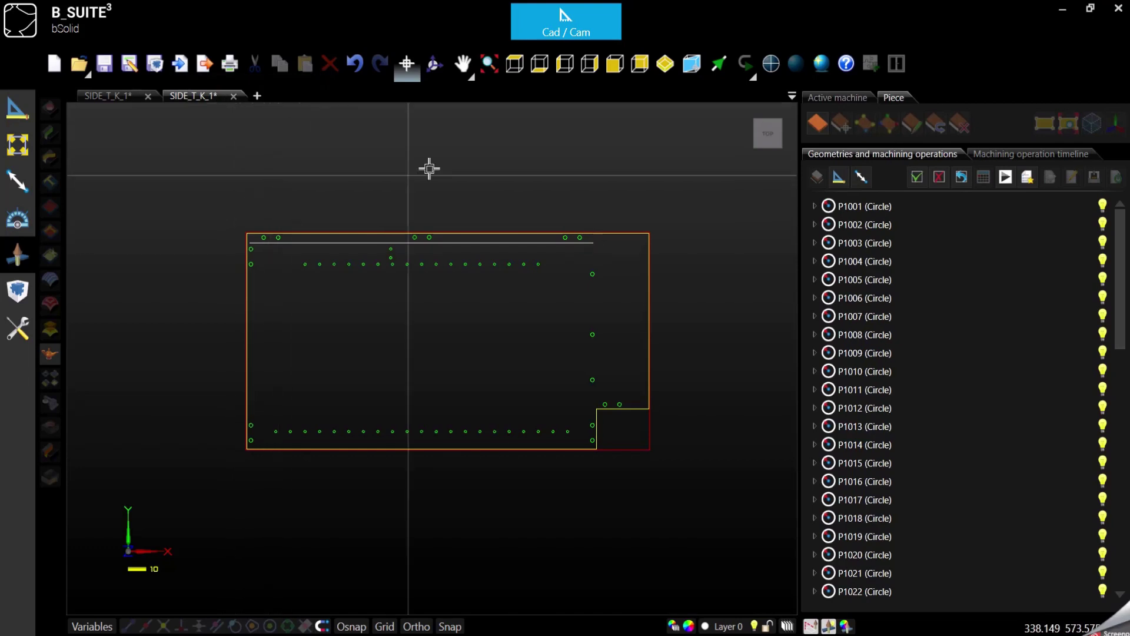
left_click(434, 63)
left_click_drag(343, 319, 353, 155)
left_click_drag(351, 168, 317, 284)
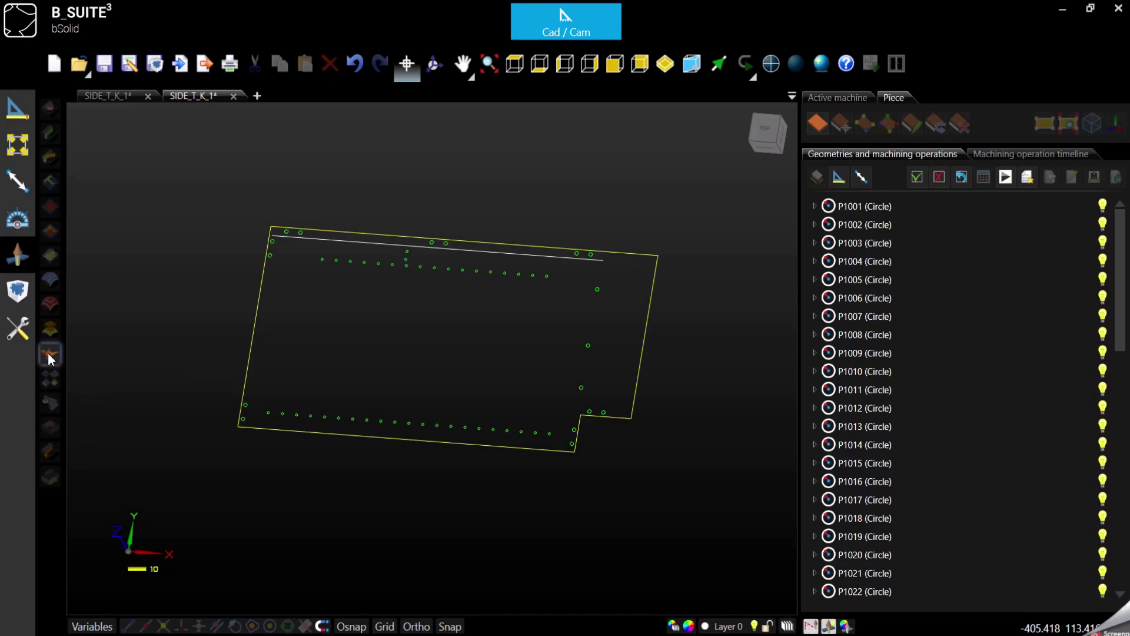
left_click(51, 355)
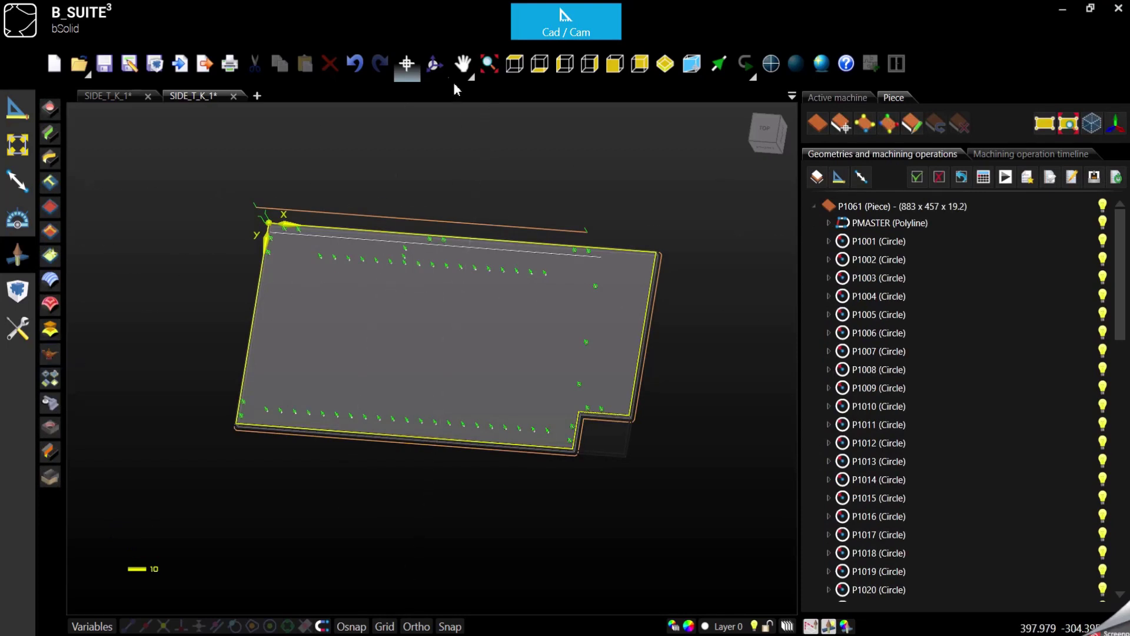
- Examine the generated piece and its boring and milling toolpaths from several angles
left_click(436, 69)
left_click_drag(272, 390, 268, 326)
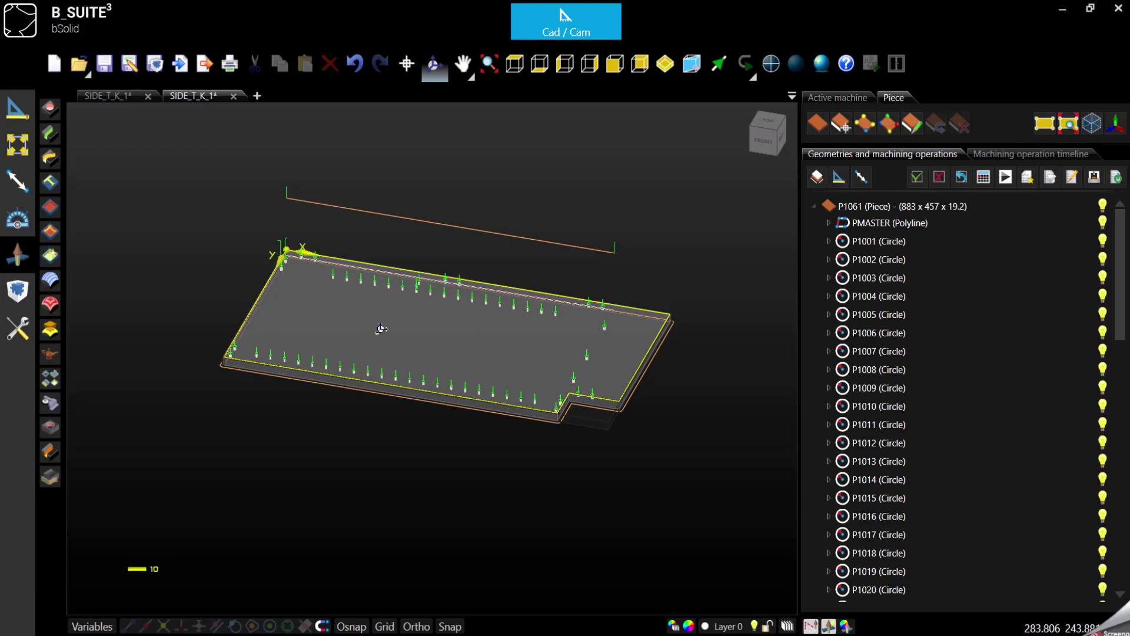
scroll(469, 317, "up", 2)
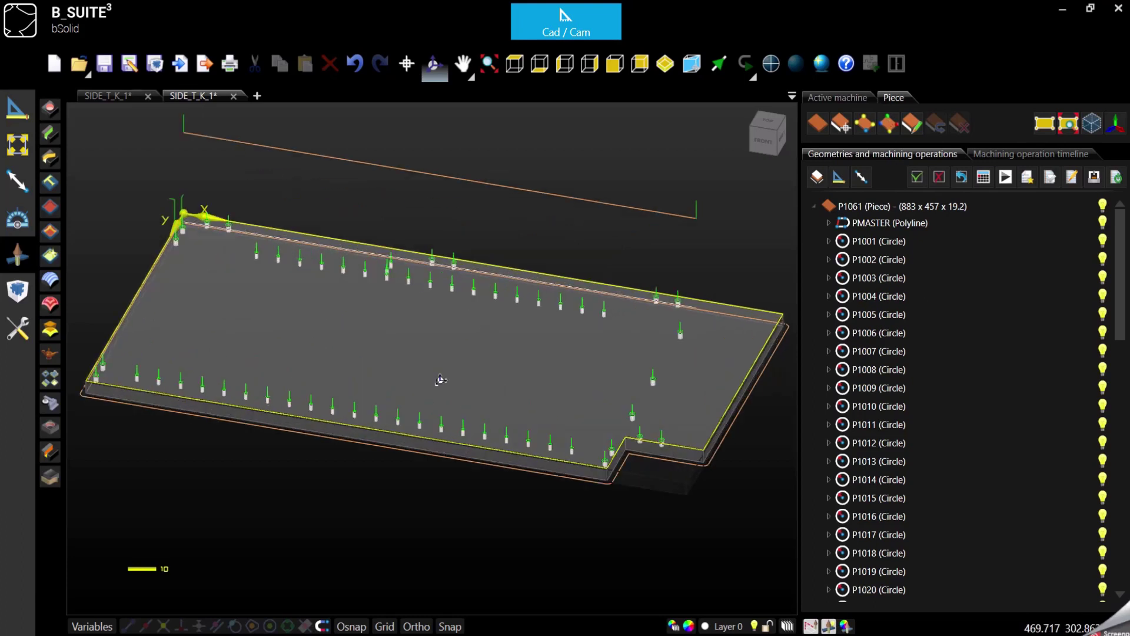
scroll(426, 343, "down", 1)
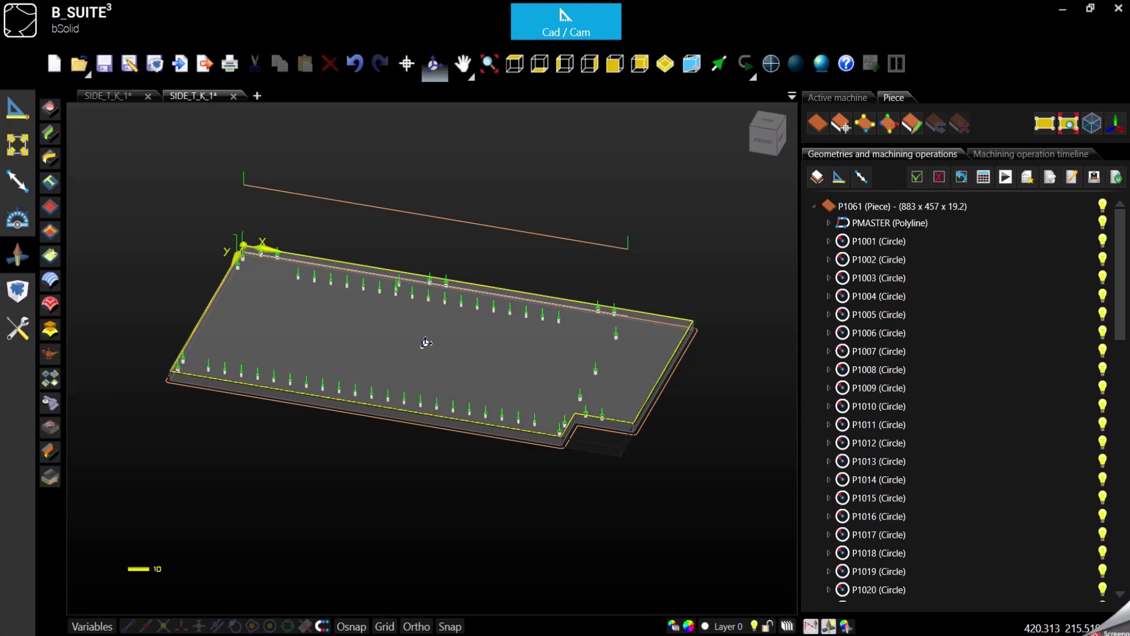
middle_click_drag(426, 343, 408, 359)
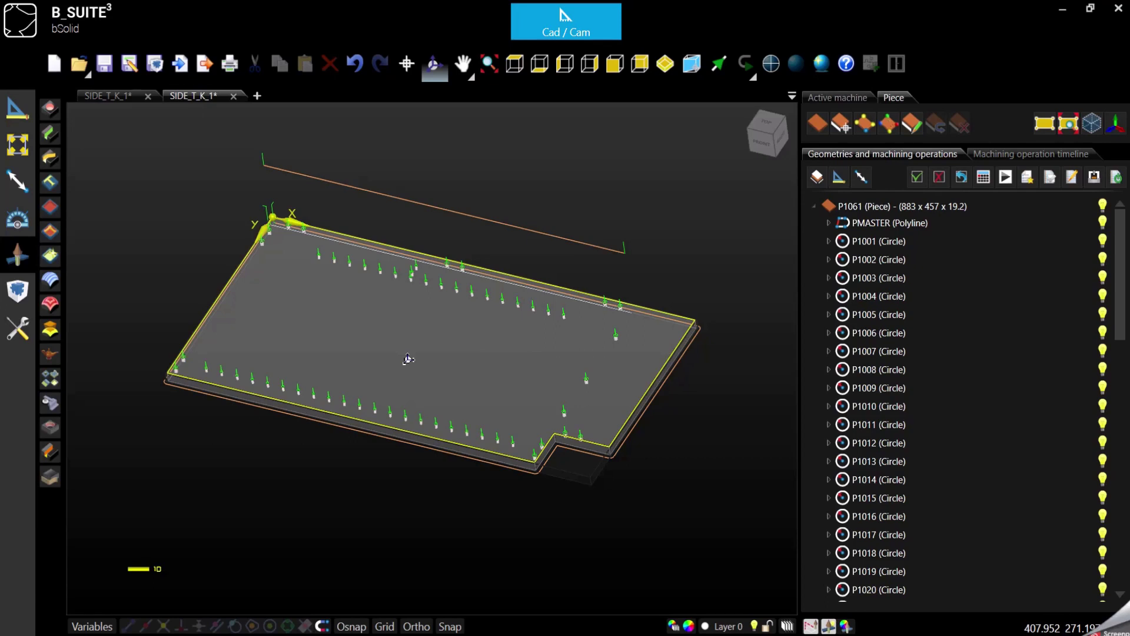
middle_click_drag(408, 359, 358, 341)
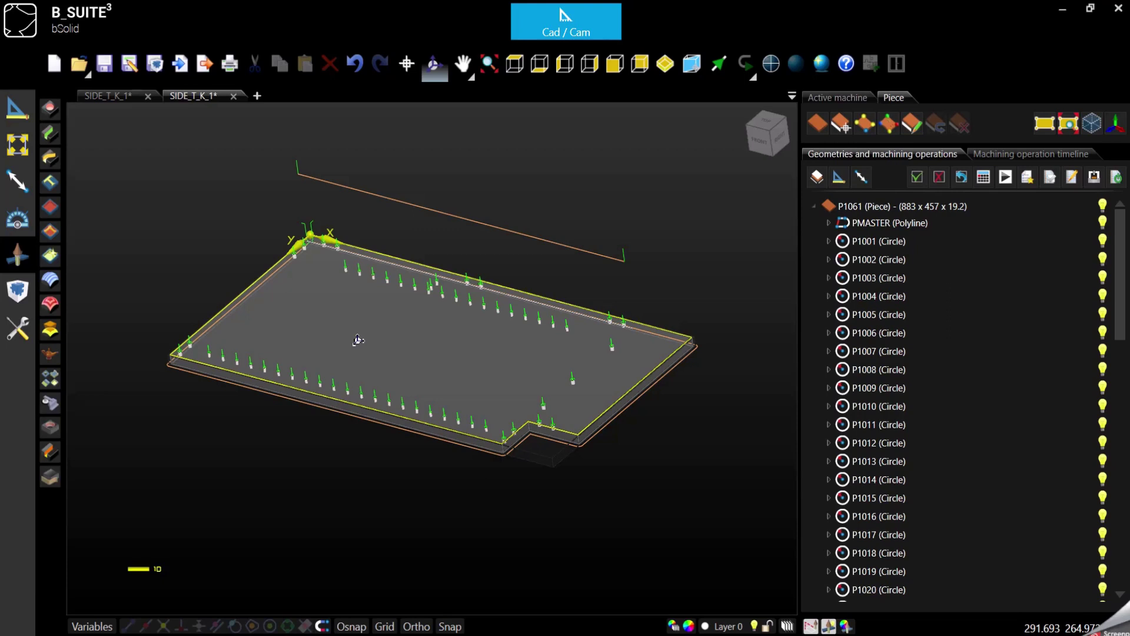
scroll(360, 345, "up", 2)
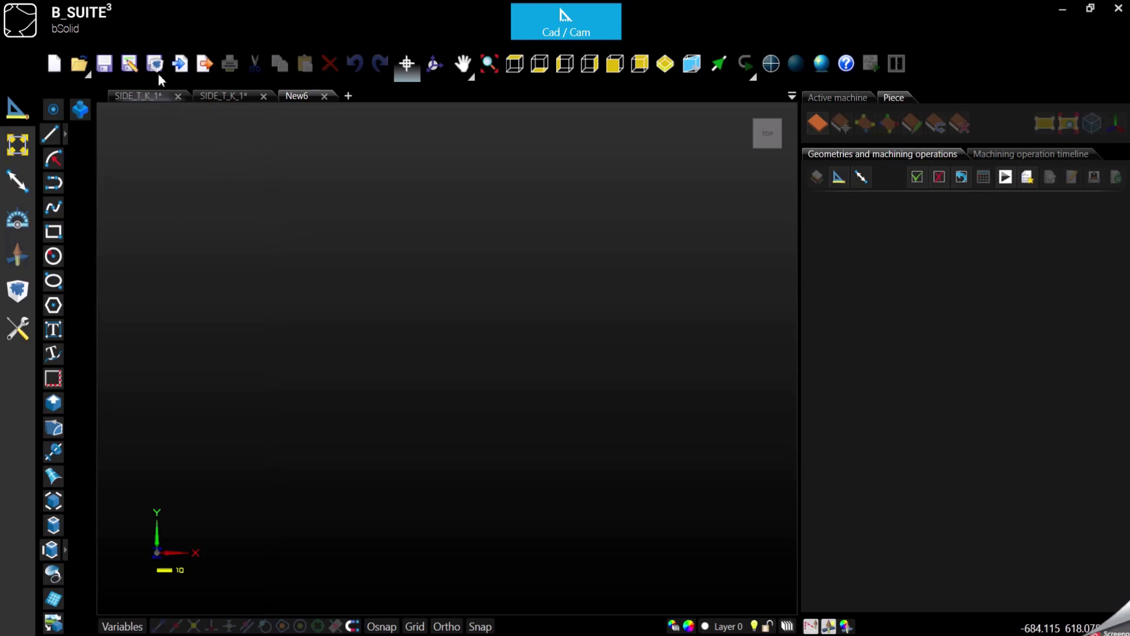
- Import SIDE_T_K_1.dxf into another new document using all available formats
left_click(180, 63)
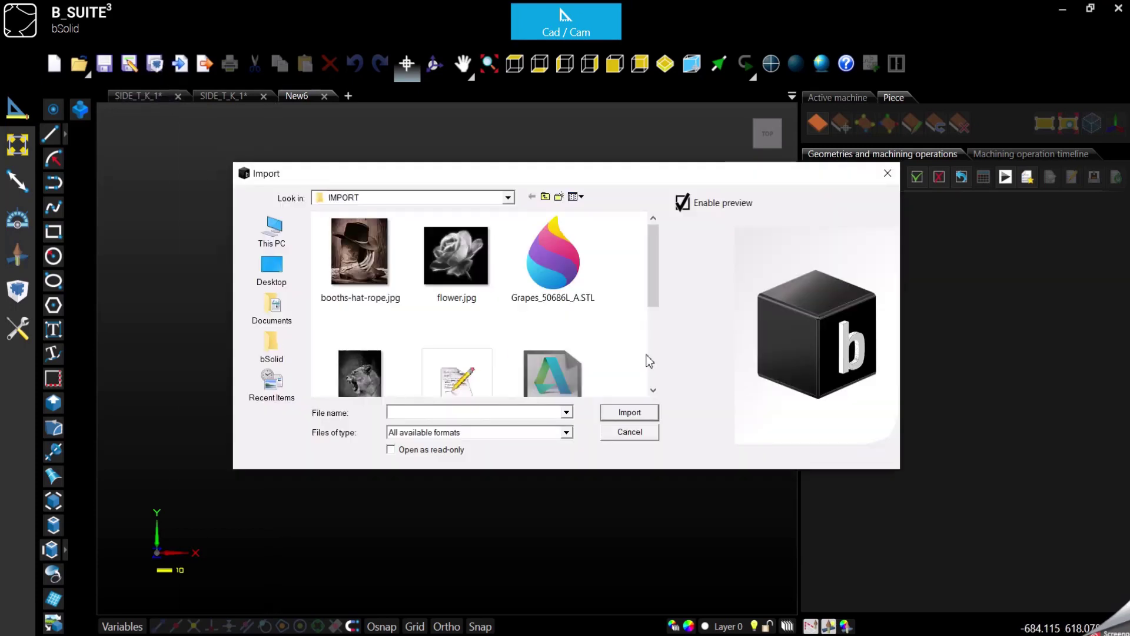
scroll(647, 359, "down", 3)
double_click(570, 335)
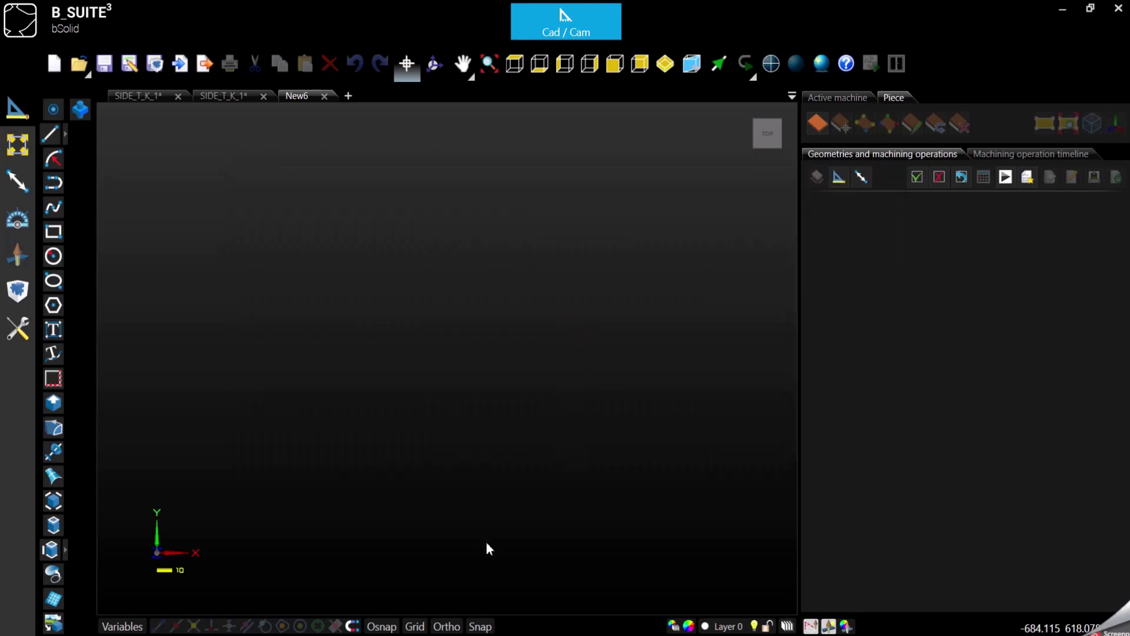
scroll(259, 406, "down", 2)
scroll(668, 229, "up", 2)
scroll(668, 228, "up", 1)
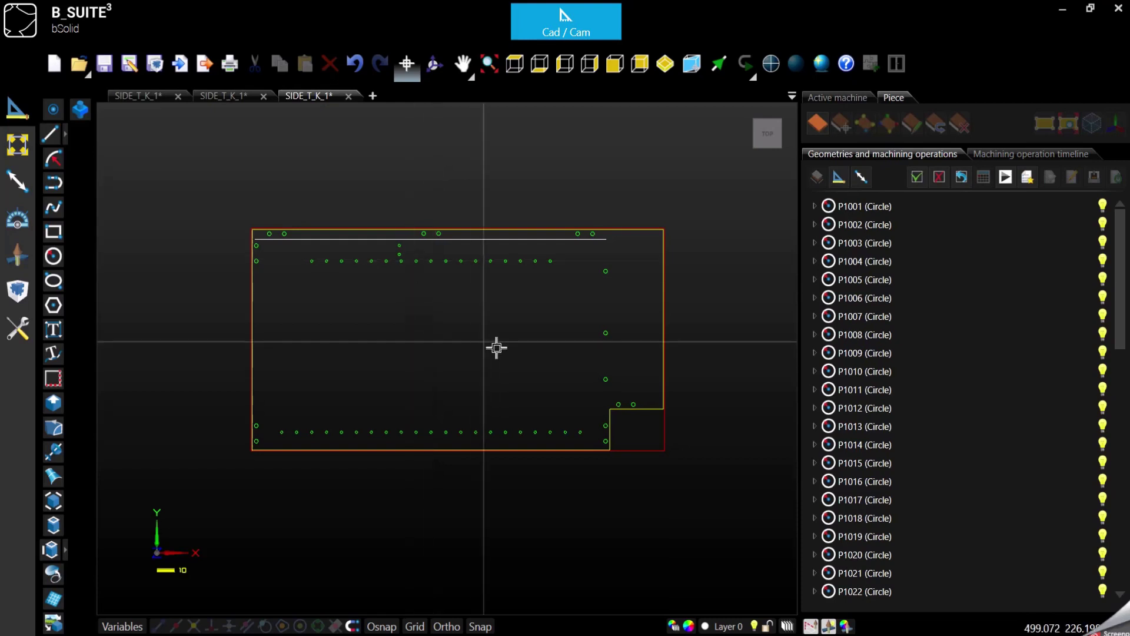
- Check the layers of the imported drawing, and undo the DXF import
left_click(724, 627)
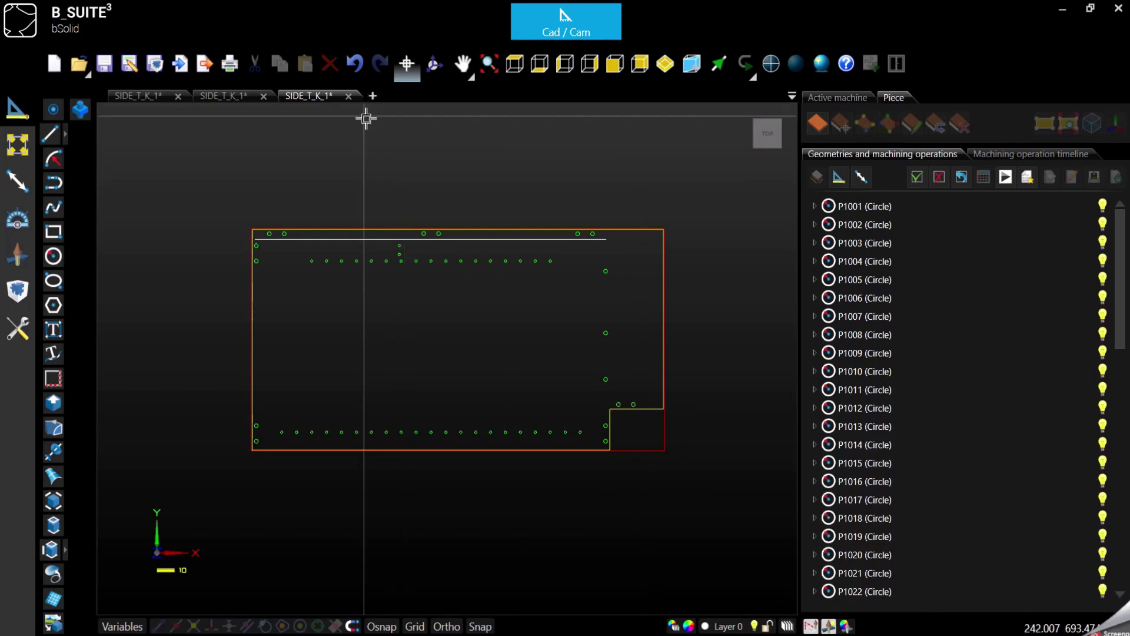
left_click(353, 65)
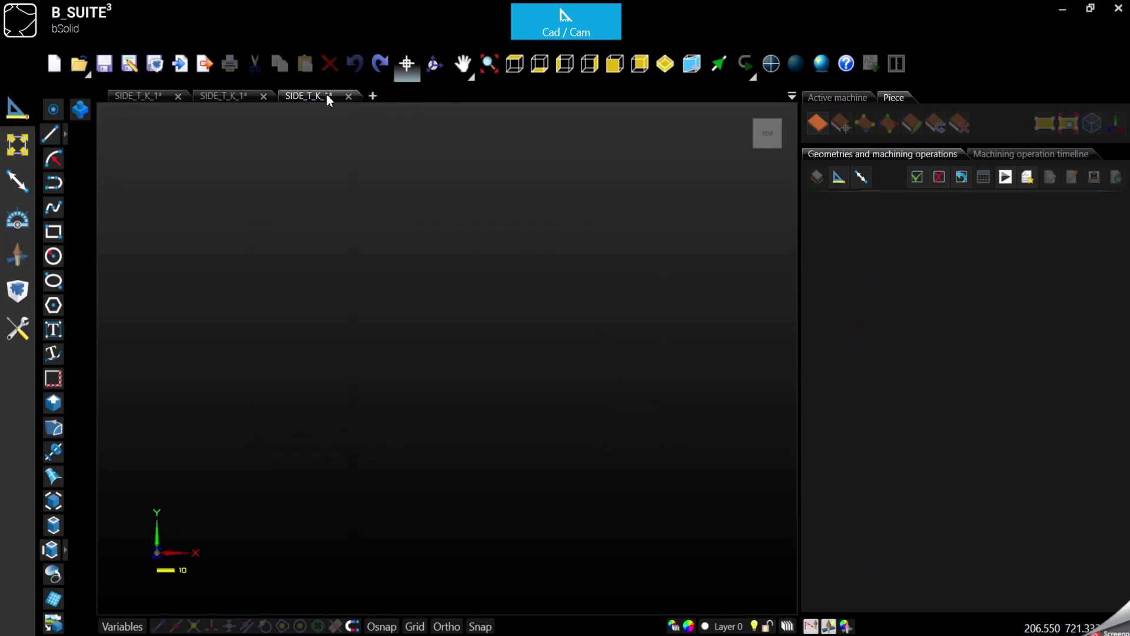
- Import SIDE_T_K_1.dxf with the file type Technologic DXF File (*.dxf)
left_click(180, 63)
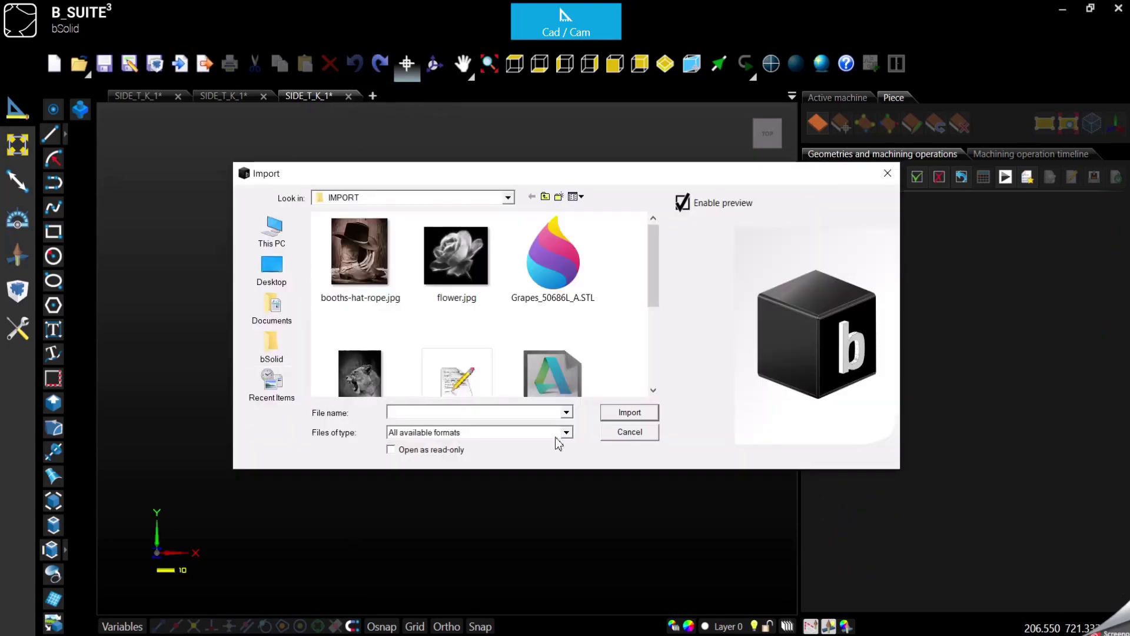
scroll(557, 388, "down", 1)
left_click(558, 304)
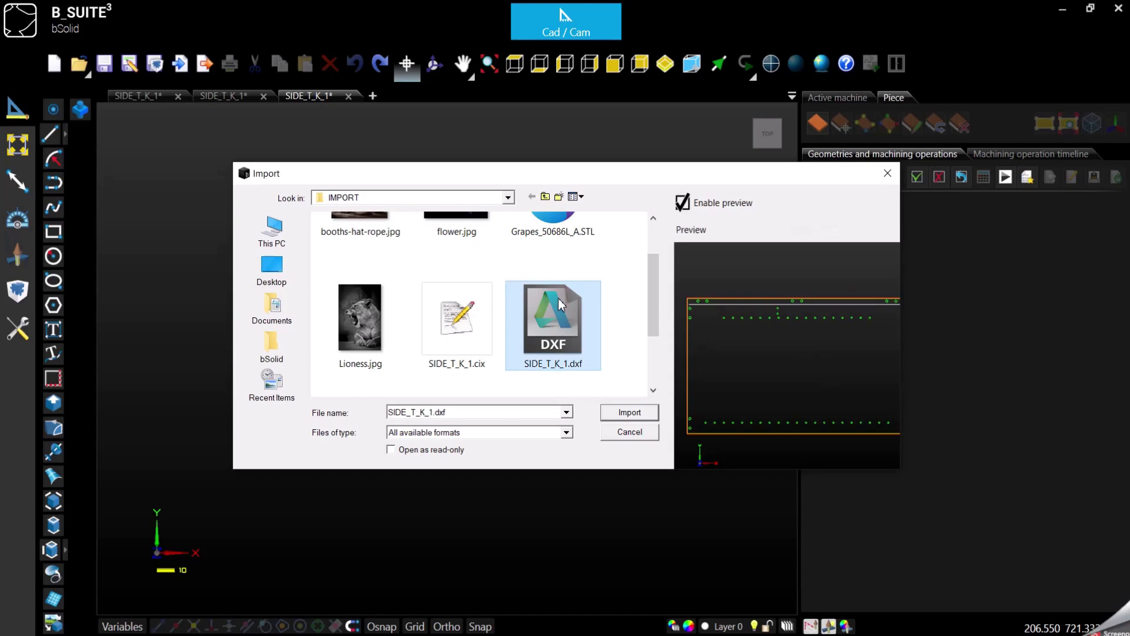
left_click(566, 433)
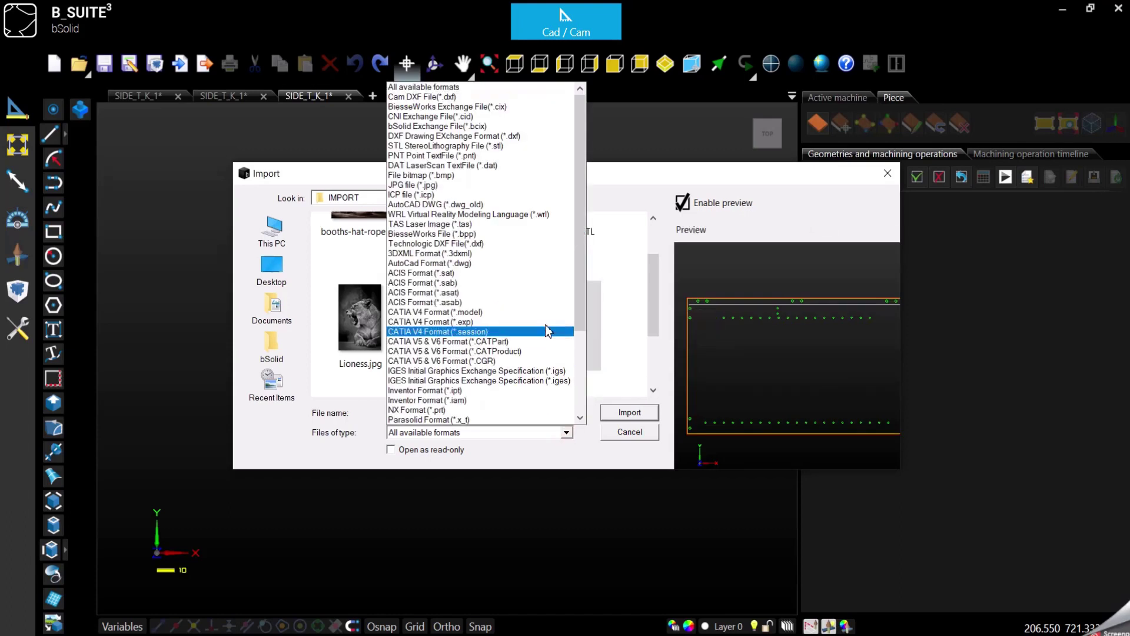
left_click(514, 250)
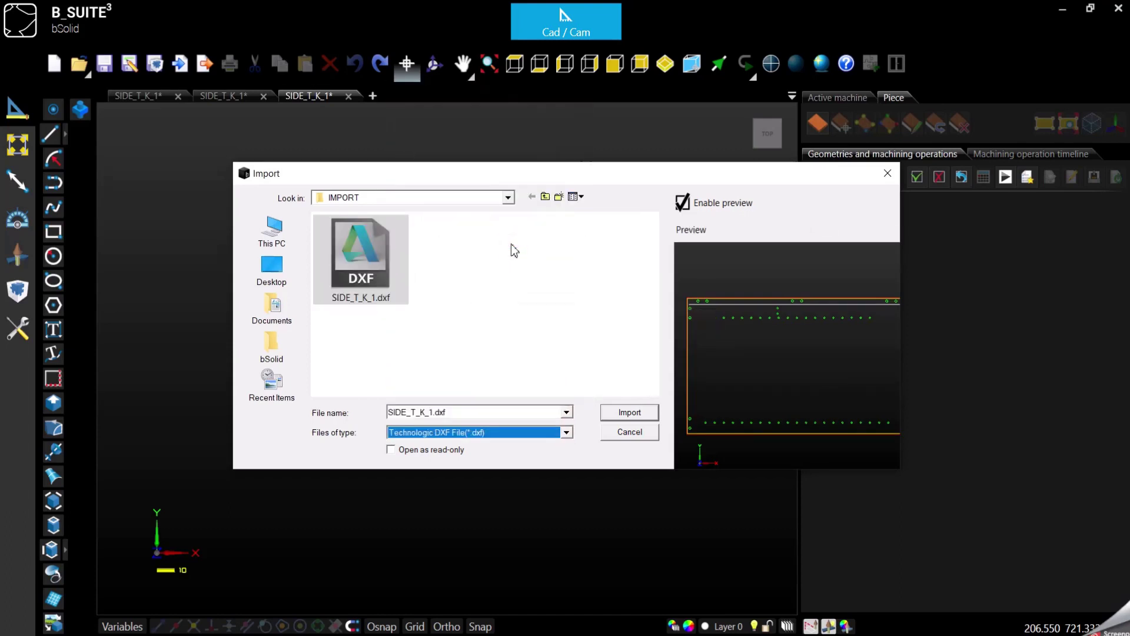
double_click(387, 285)
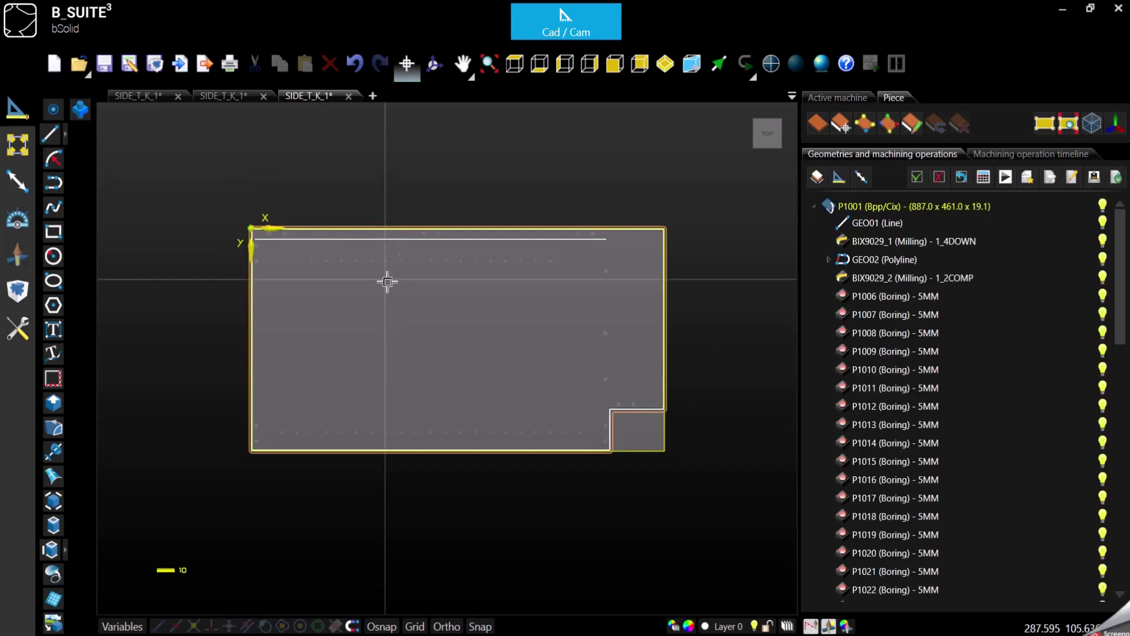
- Show the imported piece isometrically and simulate its machining operations, and close the simulation
left_click(665, 63)
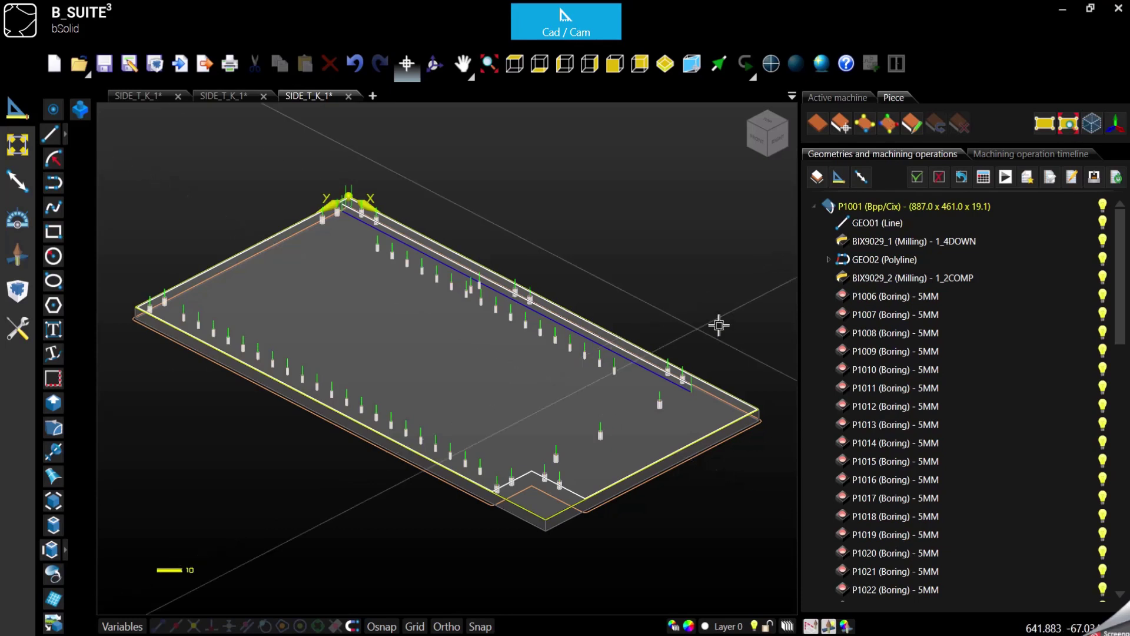
left_click(1003, 177)
left_click(868, 363)
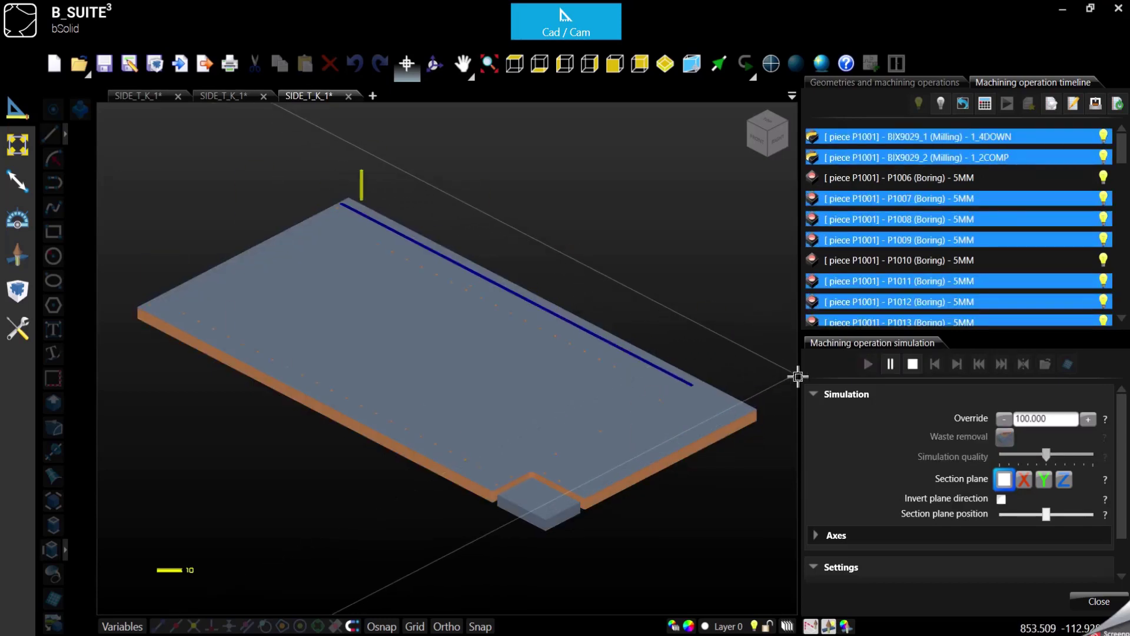
left_click(912, 368)
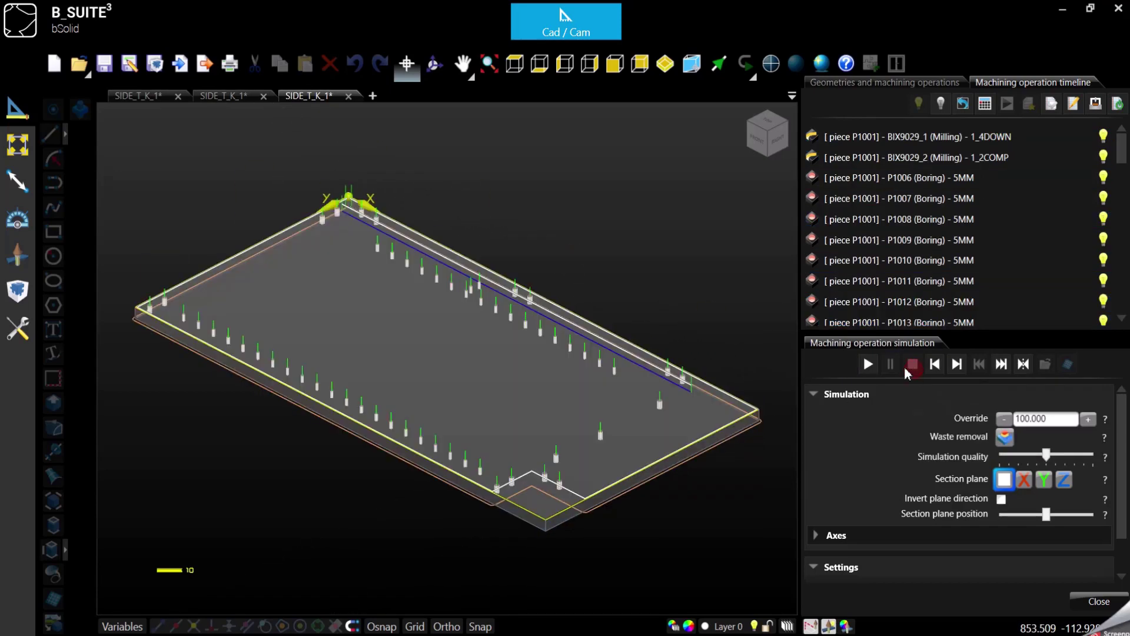
left_click(1099, 601)
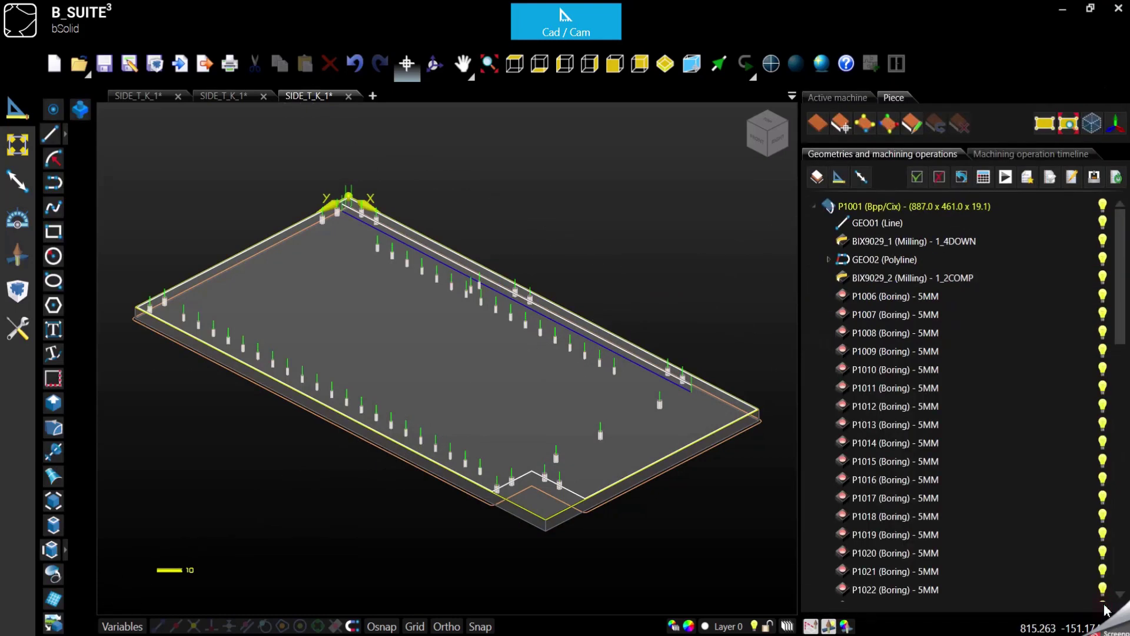
- Inspect the position, tool and depth settings of boring P1008, and cancel without changes
left_click(882, 334)
double_click(881, 332)
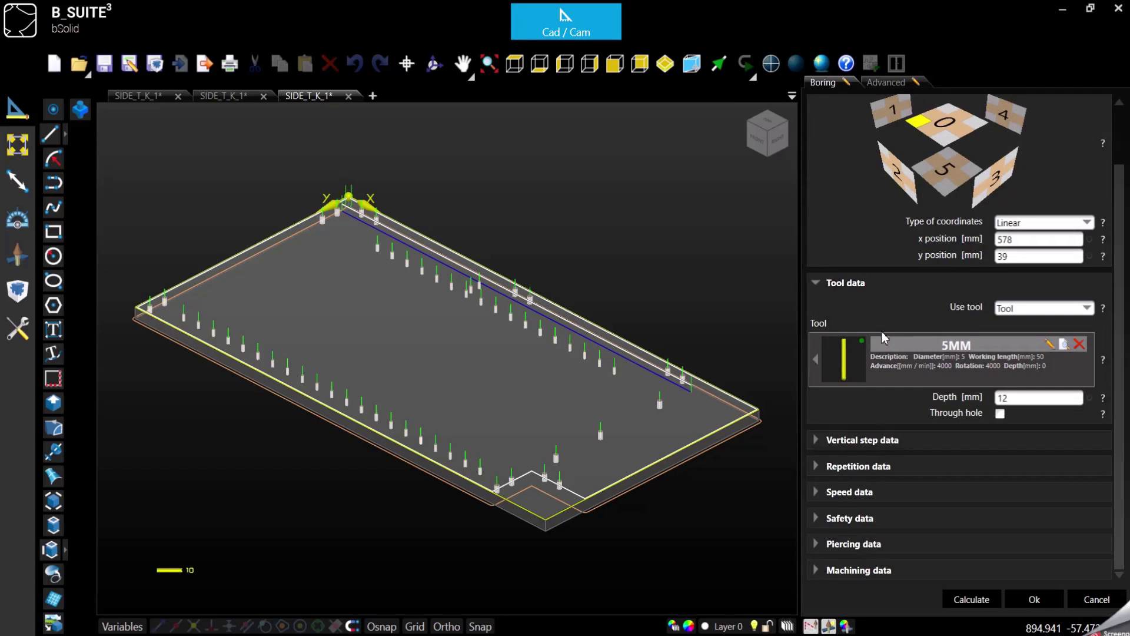
double_click(1019, 241)
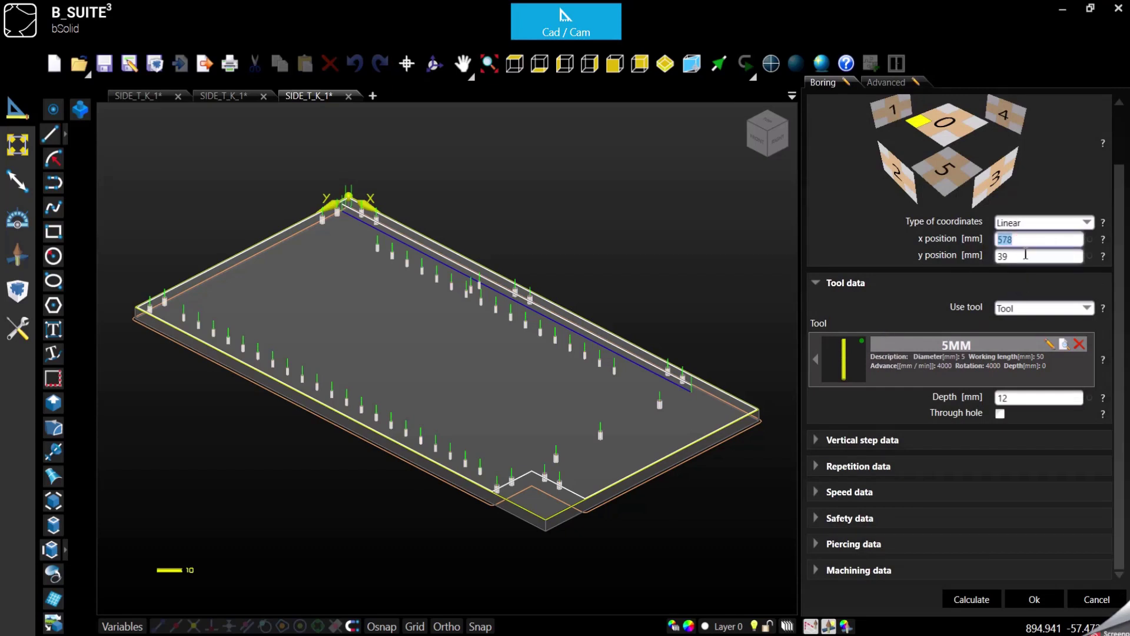
left_click(959, 365)
left_click(924, 294)
double_click(1019, 404)
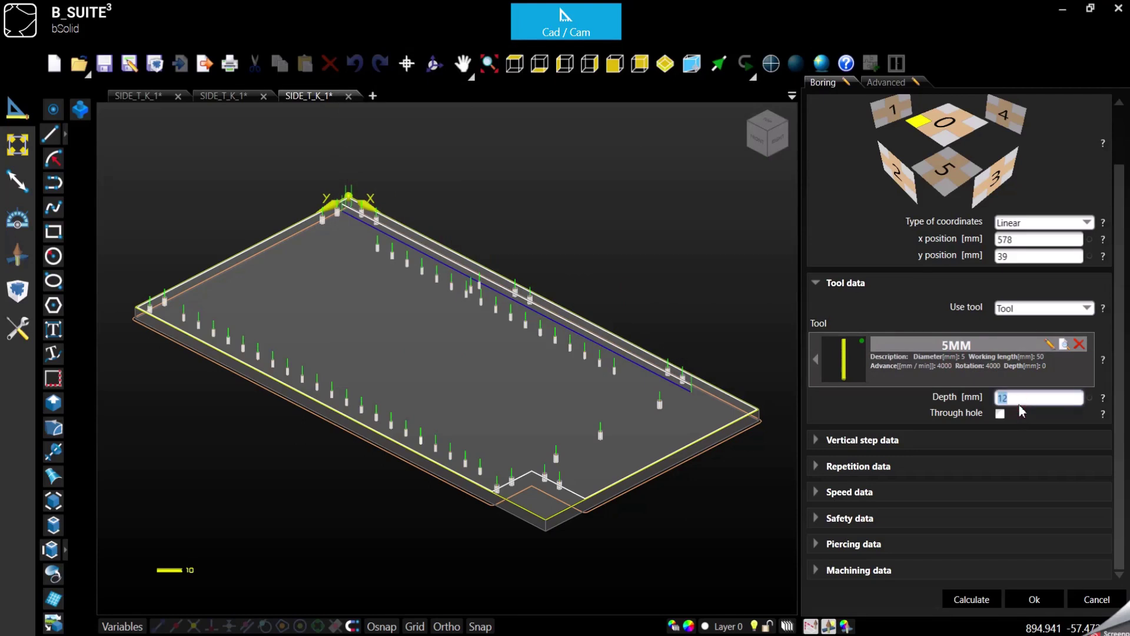
left_click(1096, 599)
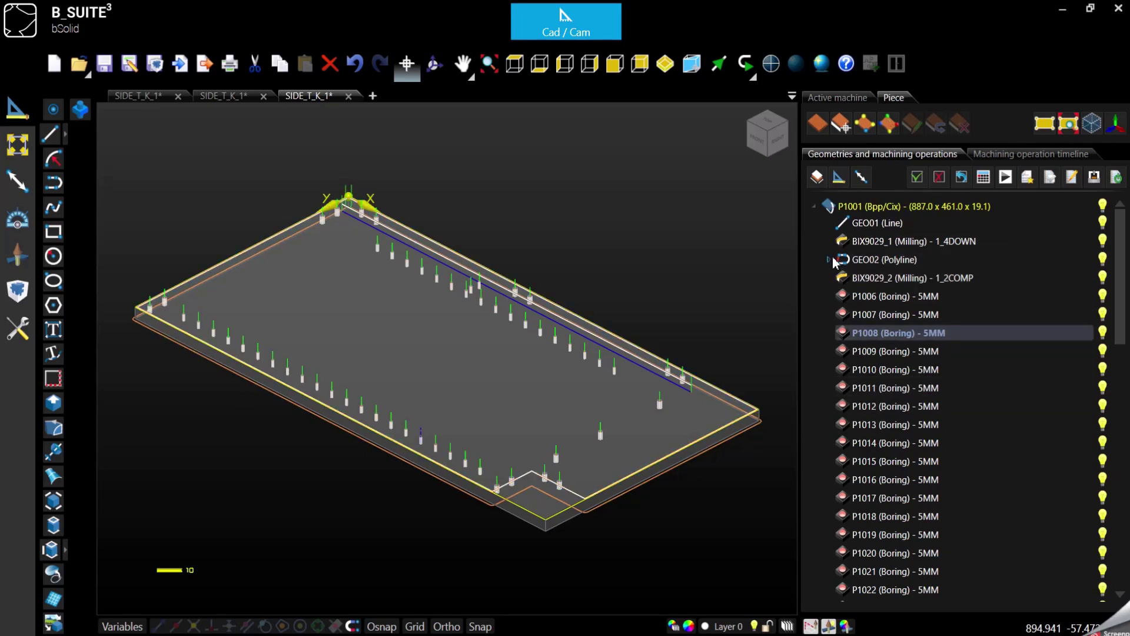
left_click(647, 203)
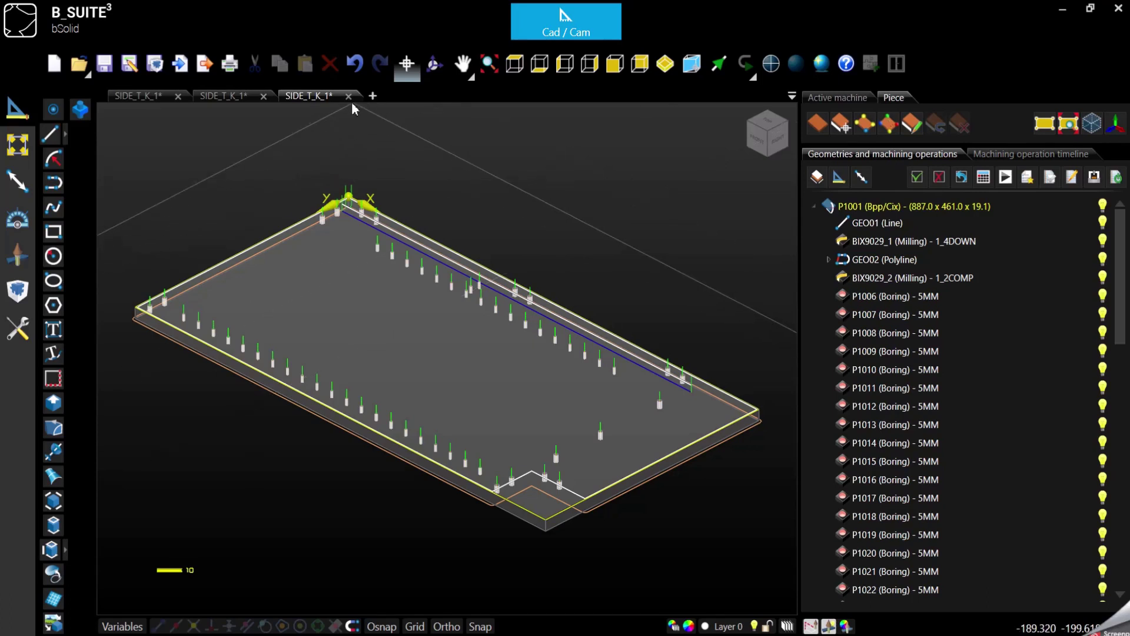
left_click(549, 474)
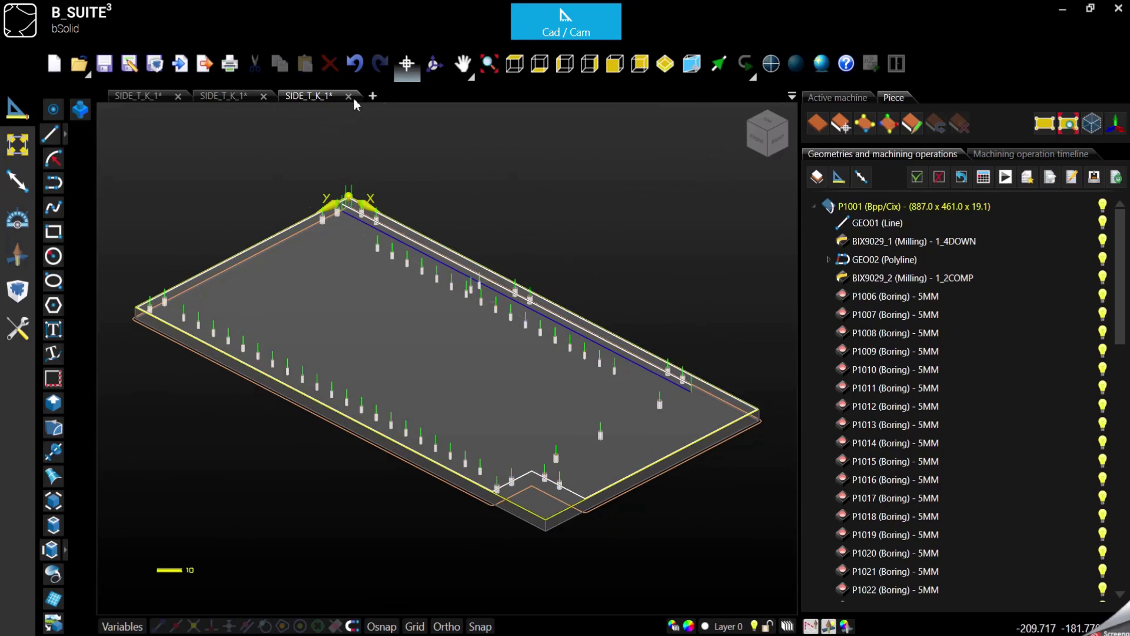
- Switch from the Cad/Cam environment to the List environment with the worklist database
left_click(556, 26)
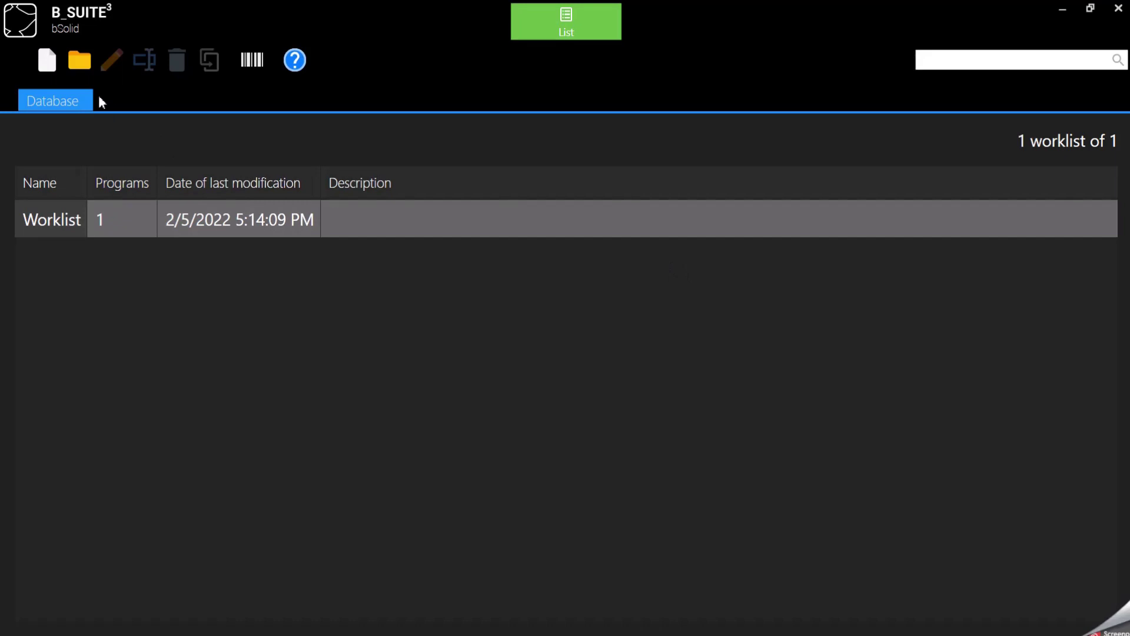
- Create a new worklist named Worklist_1 and add the dxf file SIDE_T_K_1.dxf from the IMPORT folder to it
left_click(46, 61)
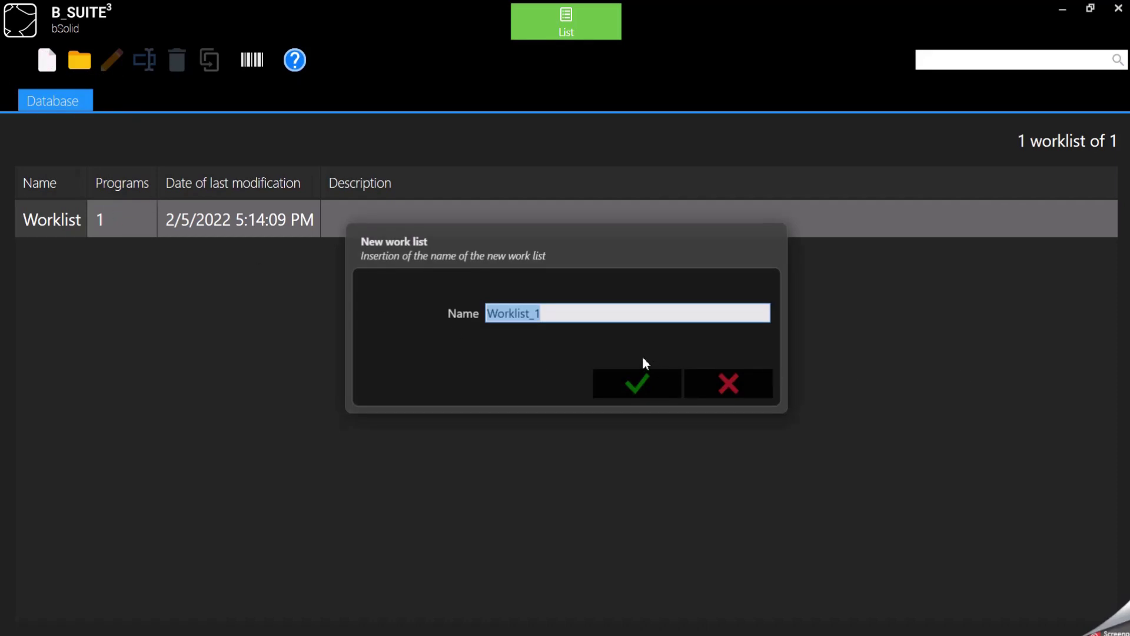
left_click(644, 385)
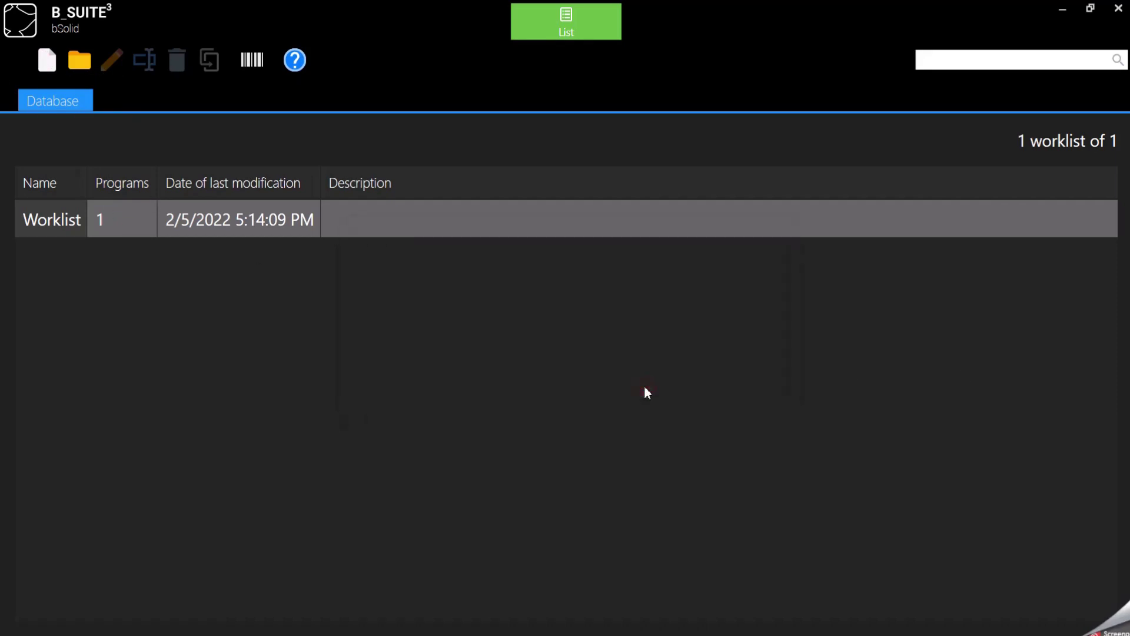
left_click(358, 59)
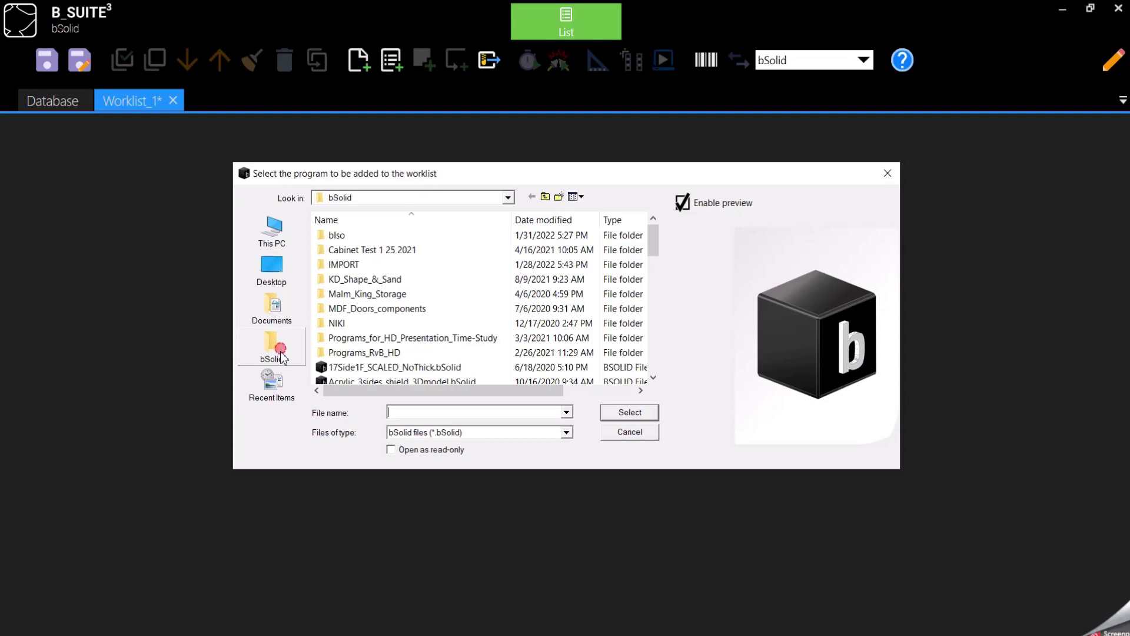
double_click(341, 265)
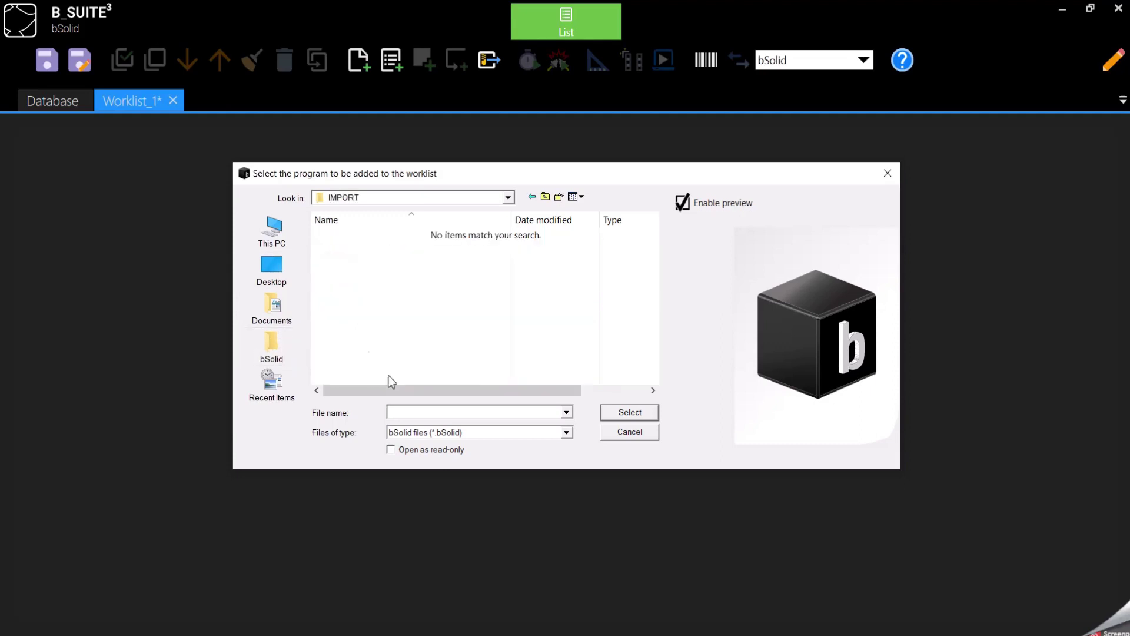
left_click(567, 434)
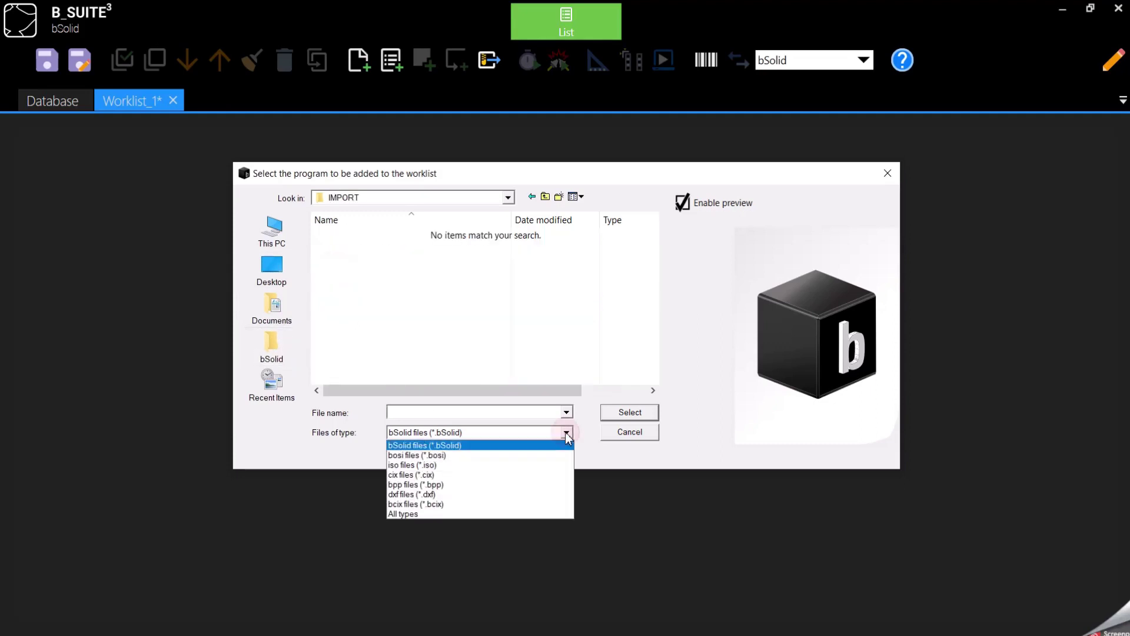
left_click(536, 495)
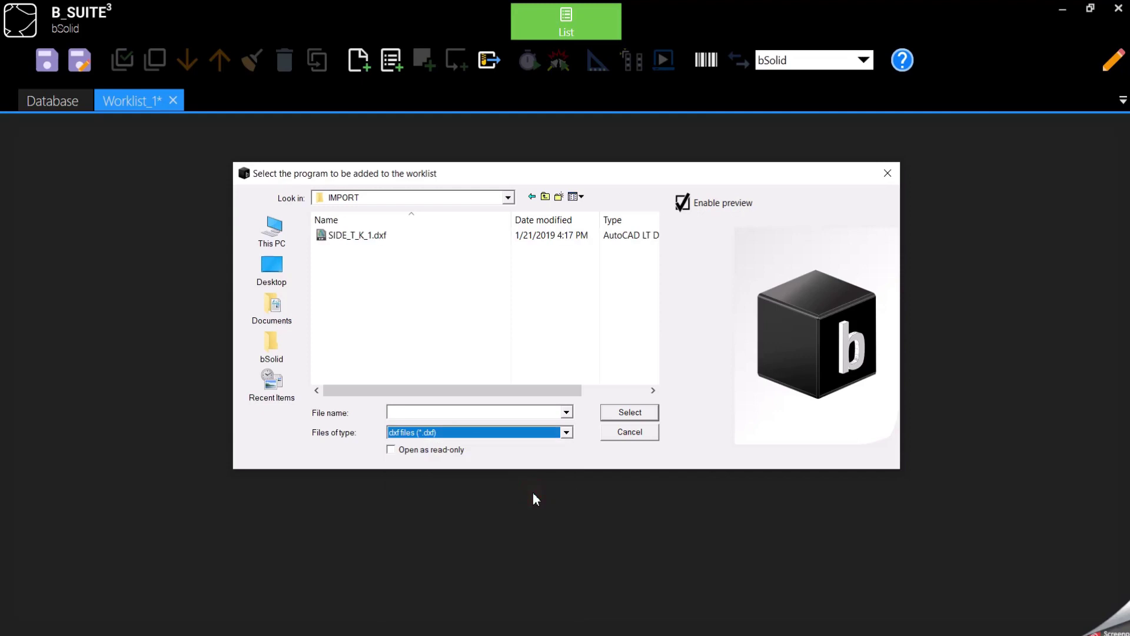
double_click(349, 235)
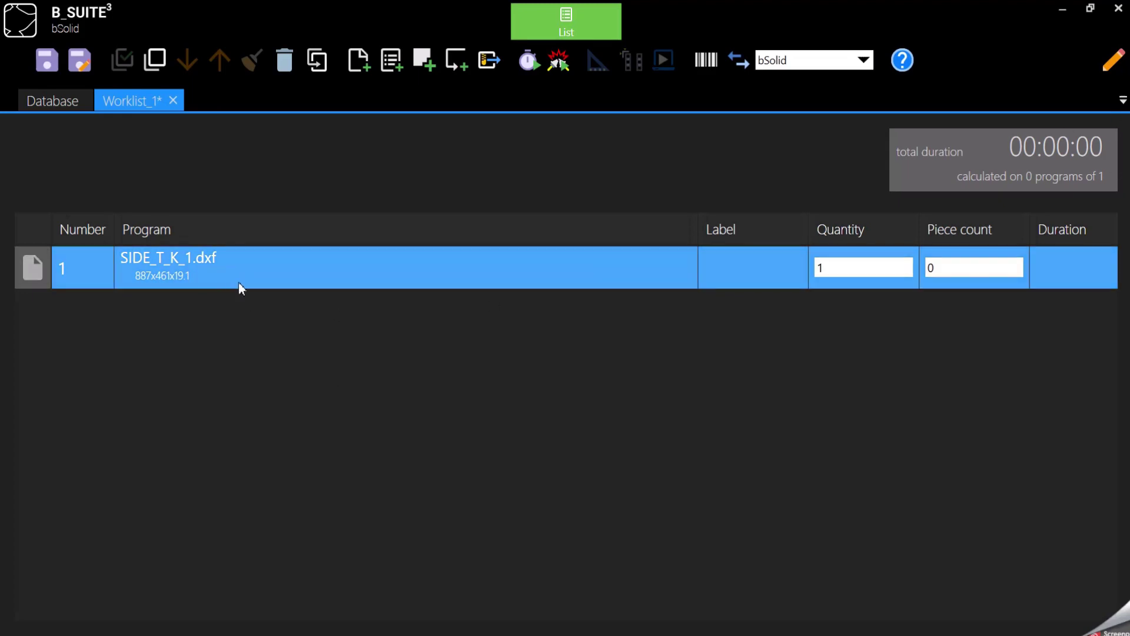
- Show the preview and properties of SIDE_T_K_1.dxf in the worklist and calculate its machining duration
left_click(1115, 63)
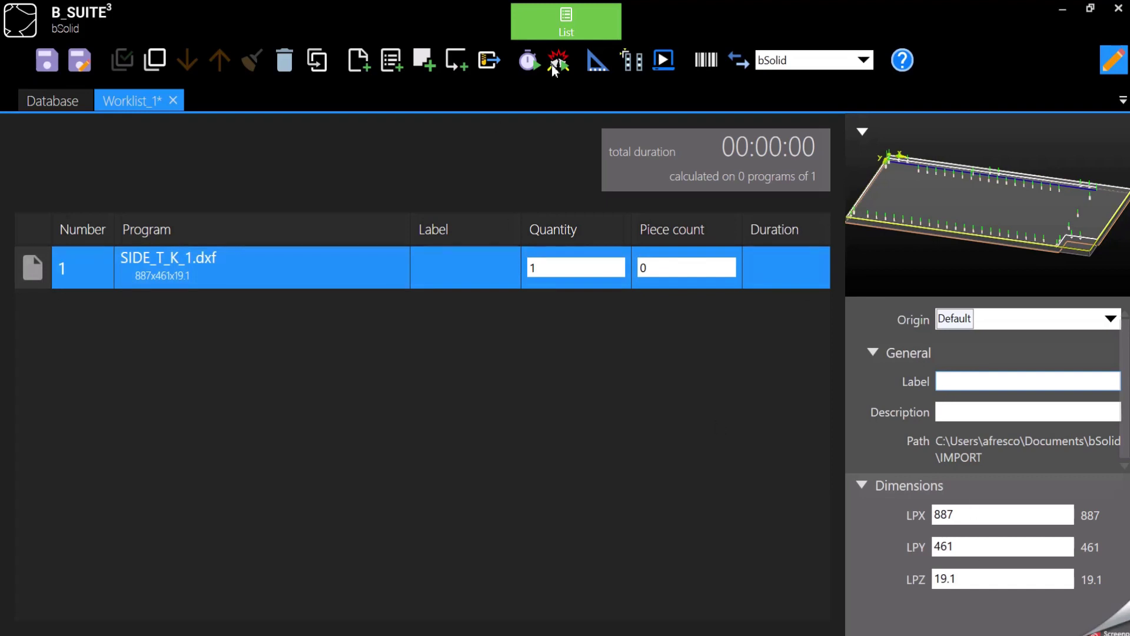
left_click(528, 61)
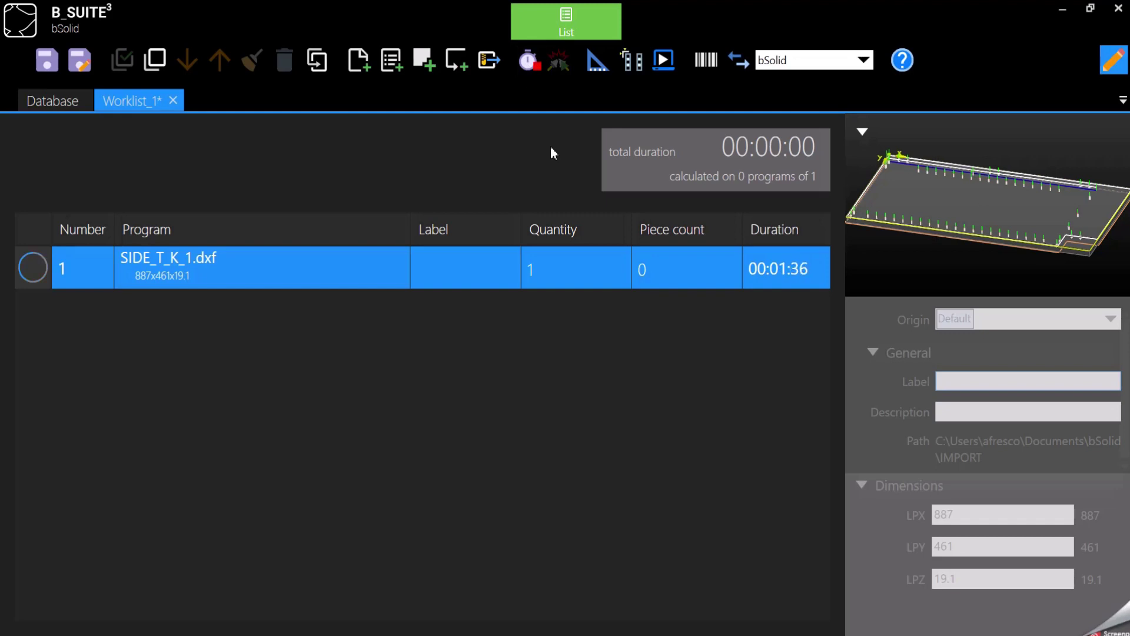
- Switch back to the Cad/Cam environment and run the machining simulation of the imported side panel
left_click(574, 30)
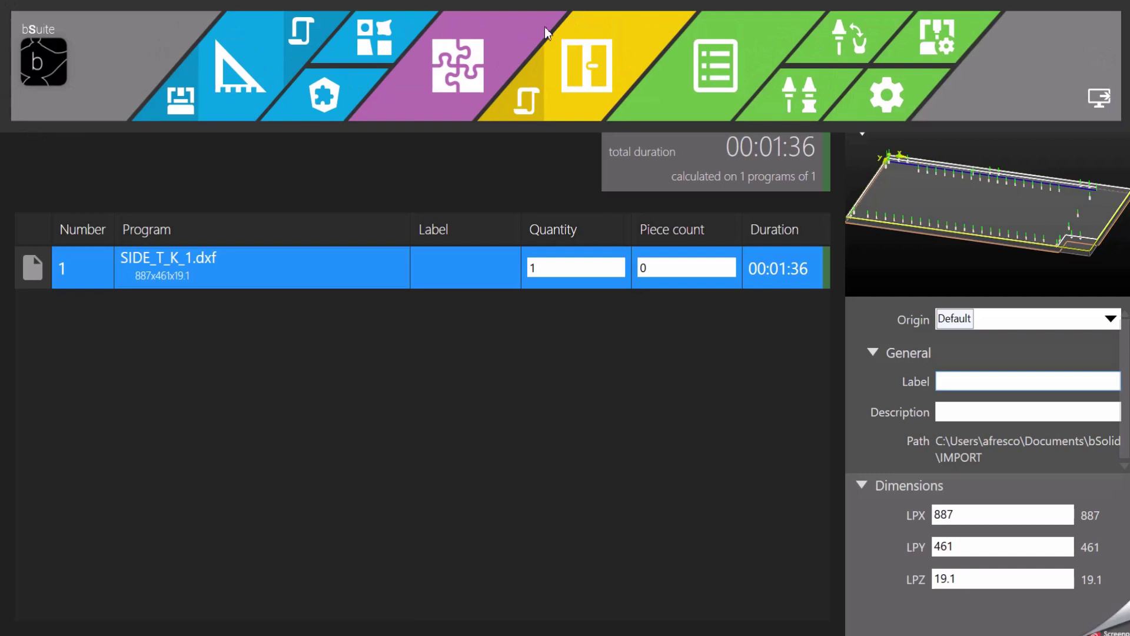
left_click(242, 69)
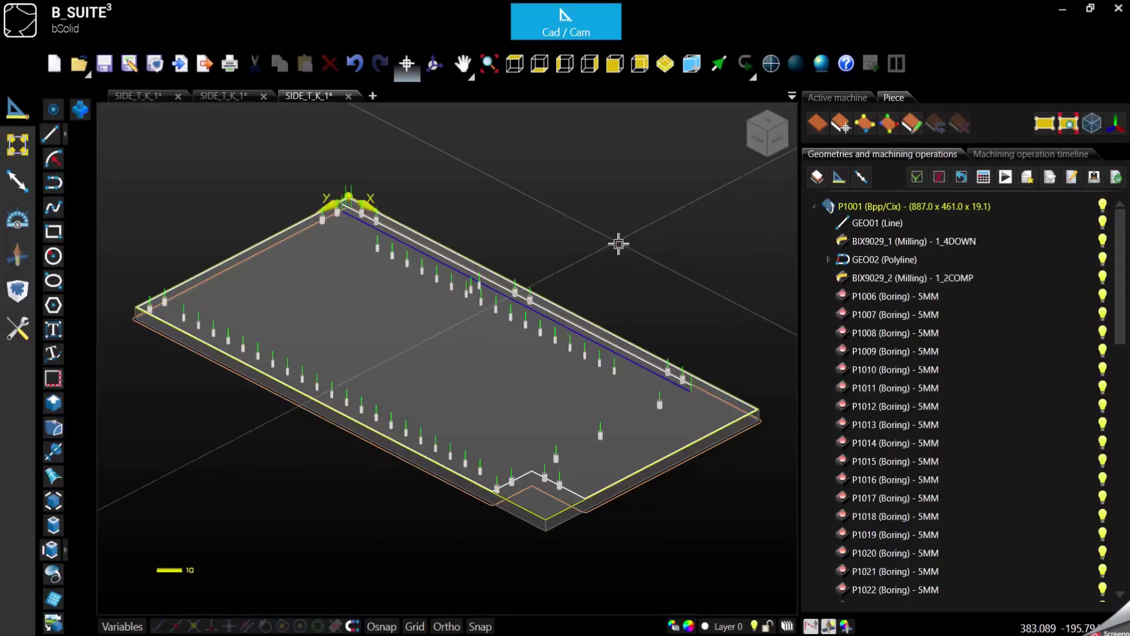
left_click(1005, 177)
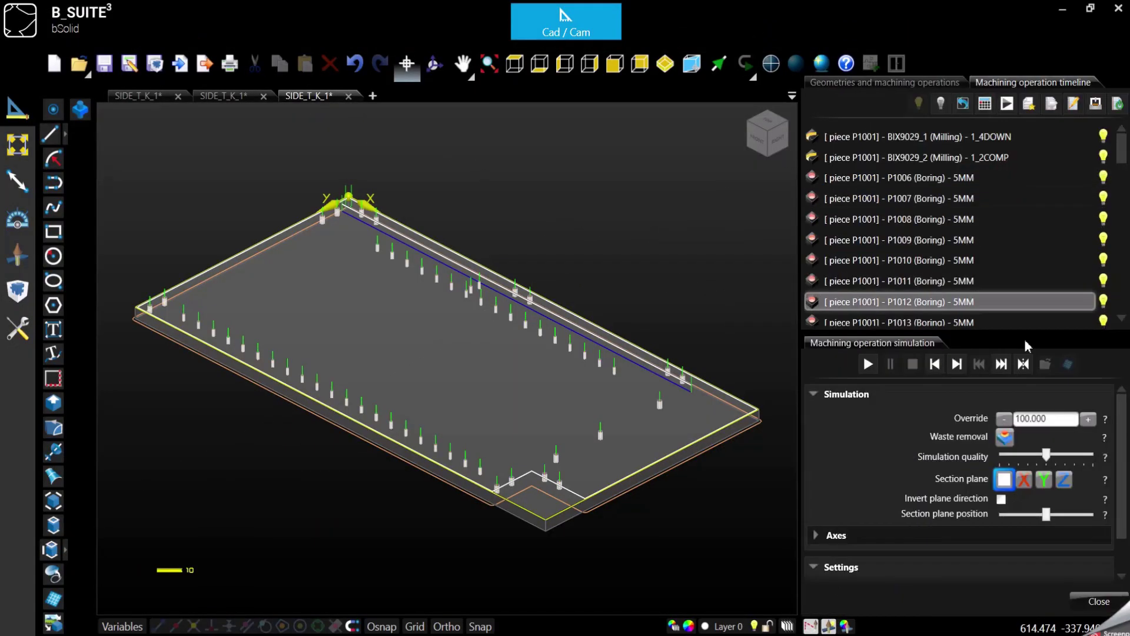
left_click(869, 364)
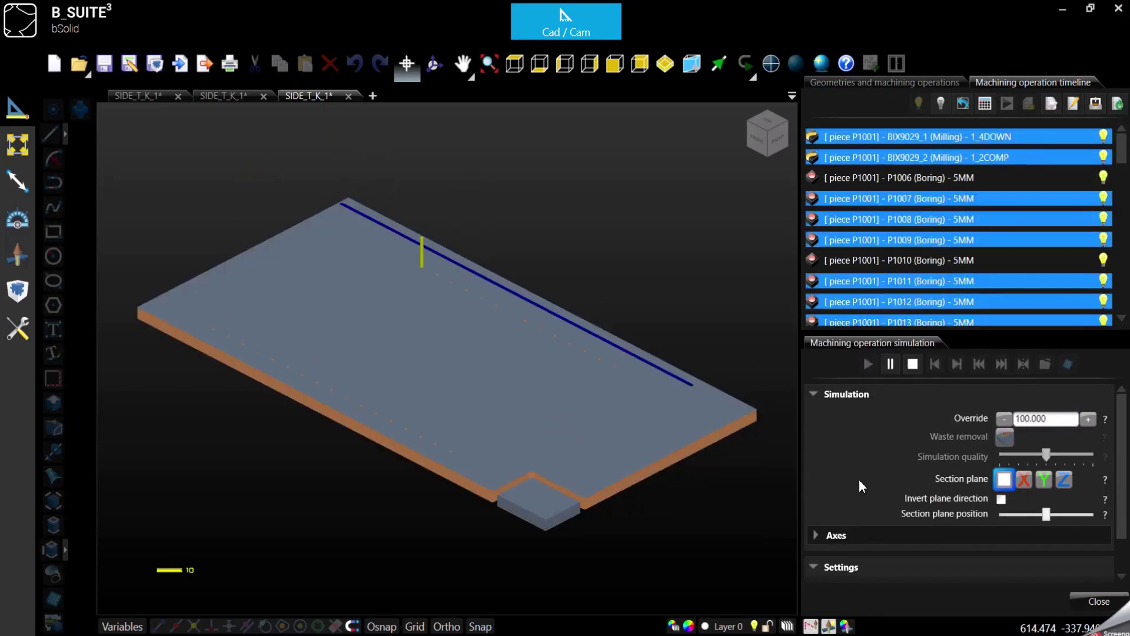